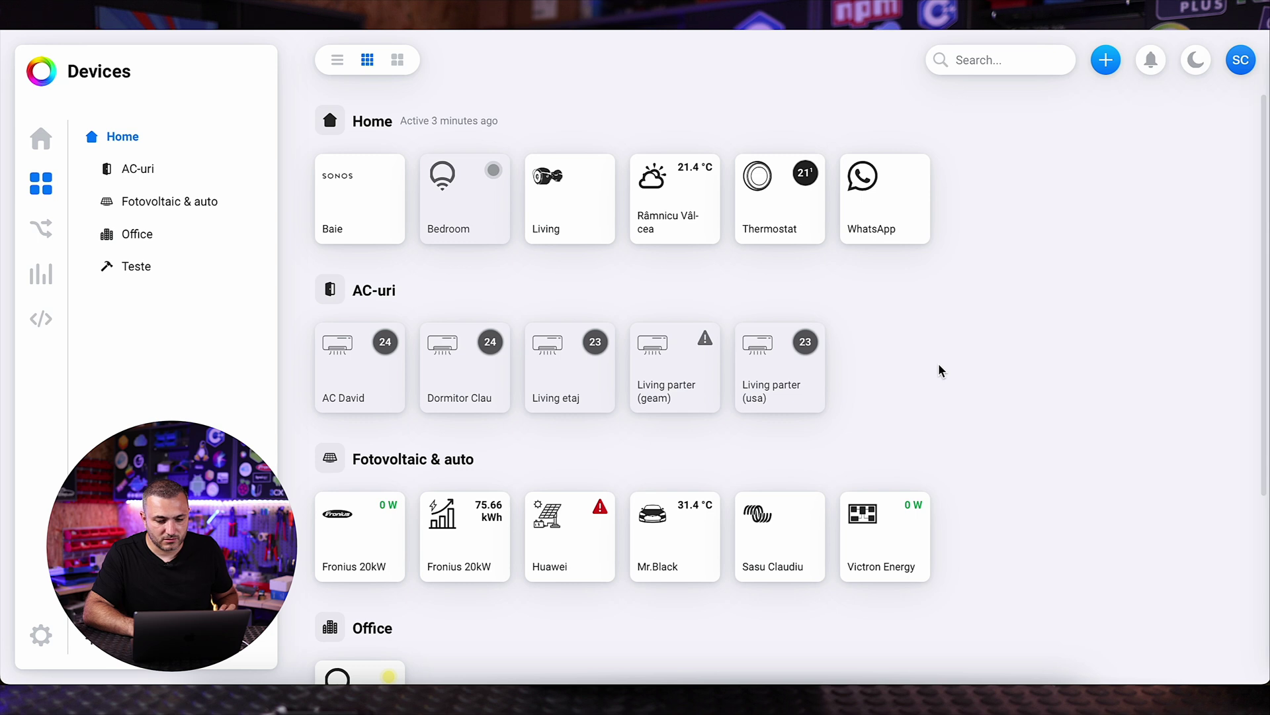
# Step: Start adding a new device and search for 'ruuvi'
pyautogui.scroll(-2, 941, 371)
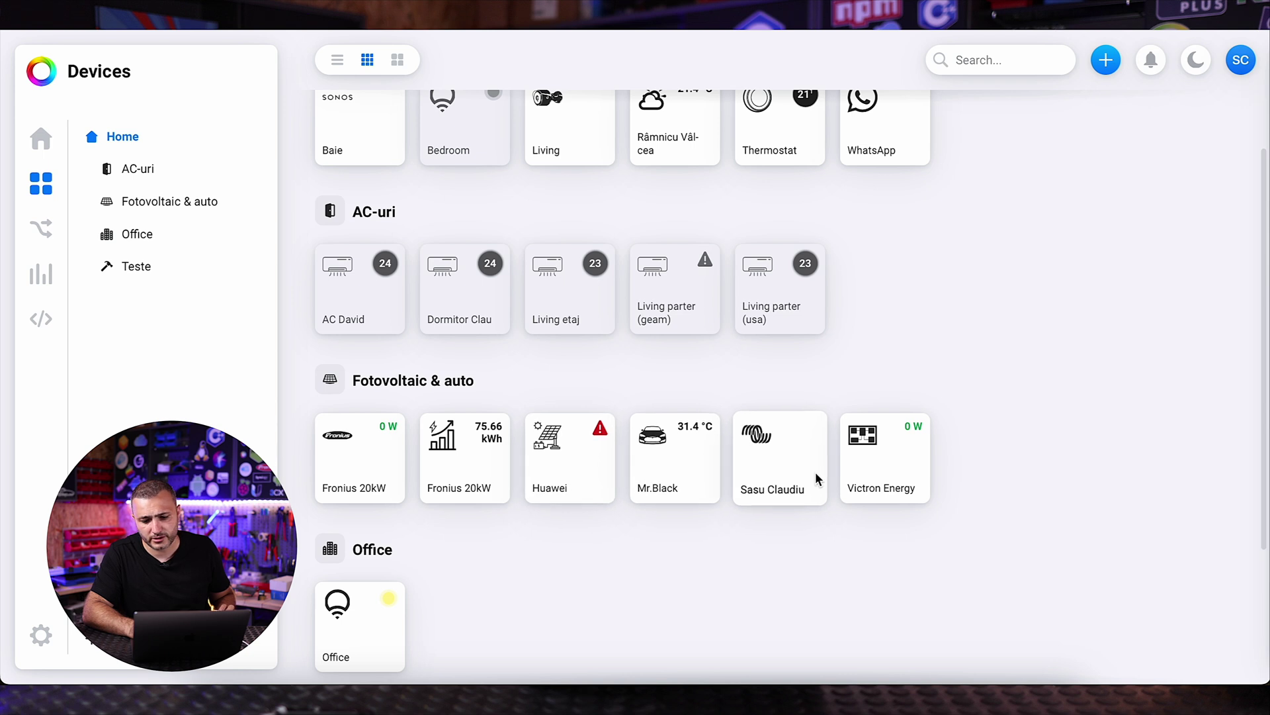
pyautogui.click(750, 457)
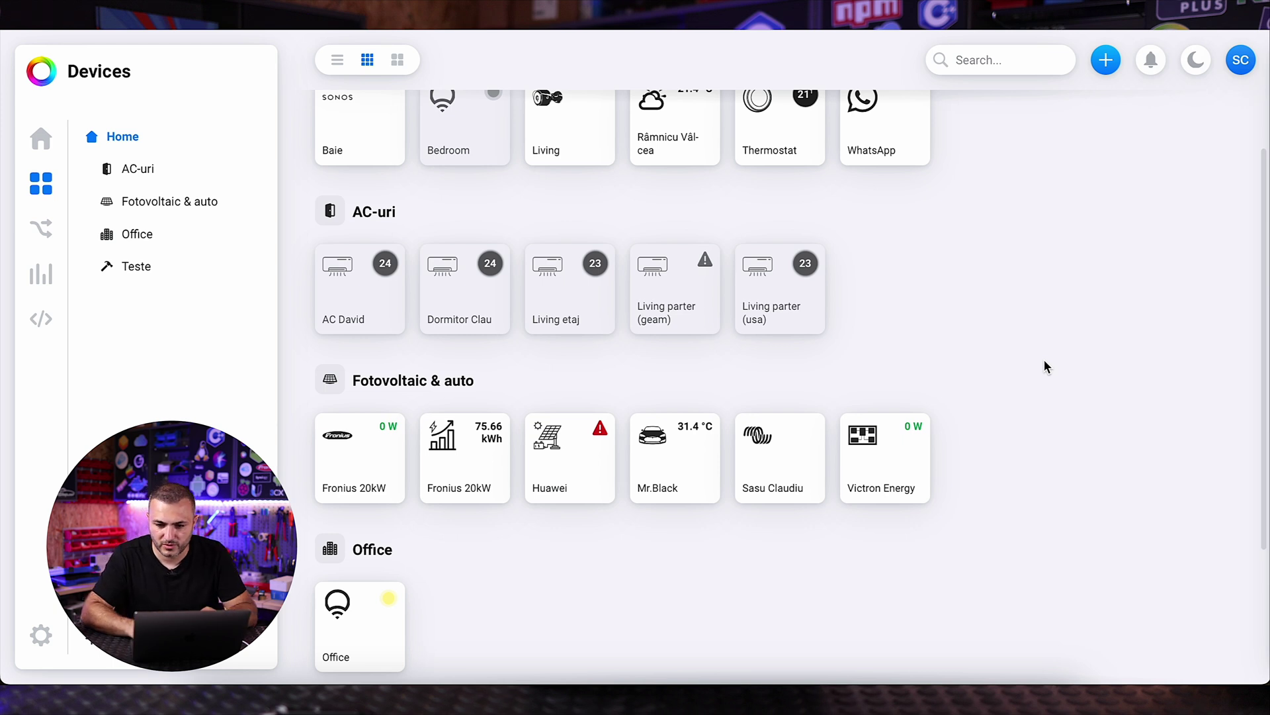
pyautogui.click(1106, 60)
pyautogui.click(1082, 105)
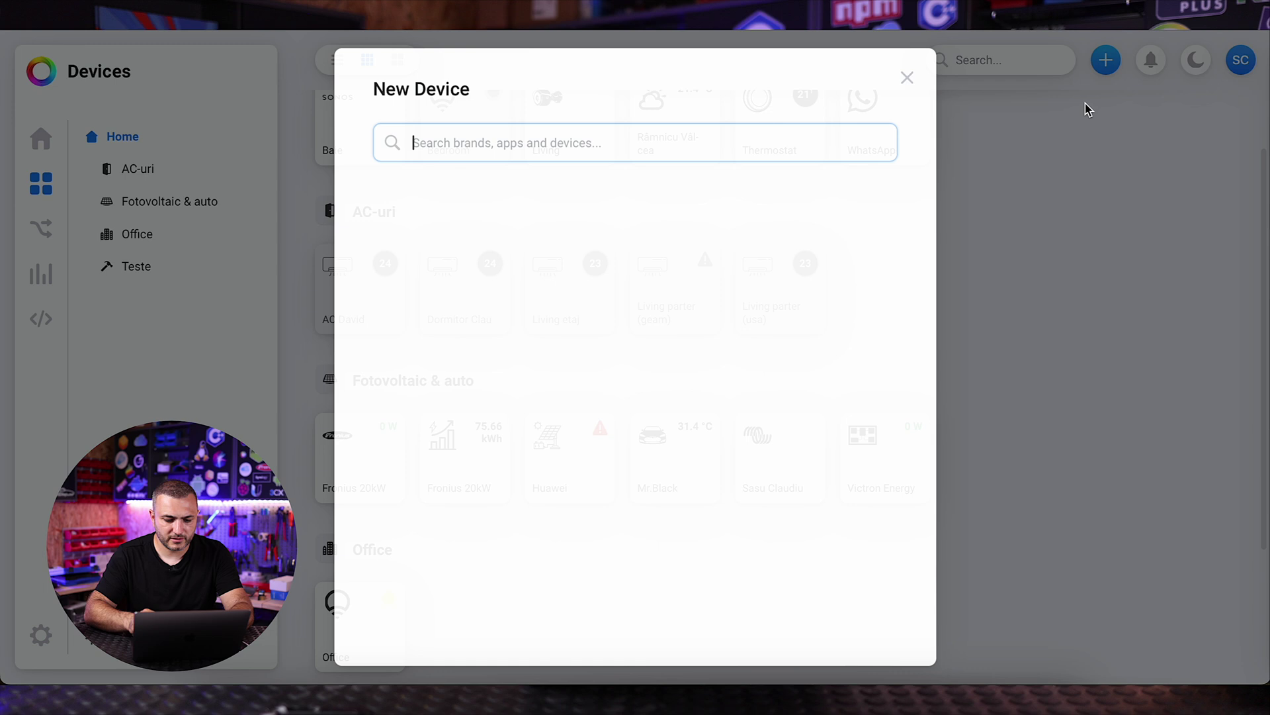
pyautogui.write('ruuvi')
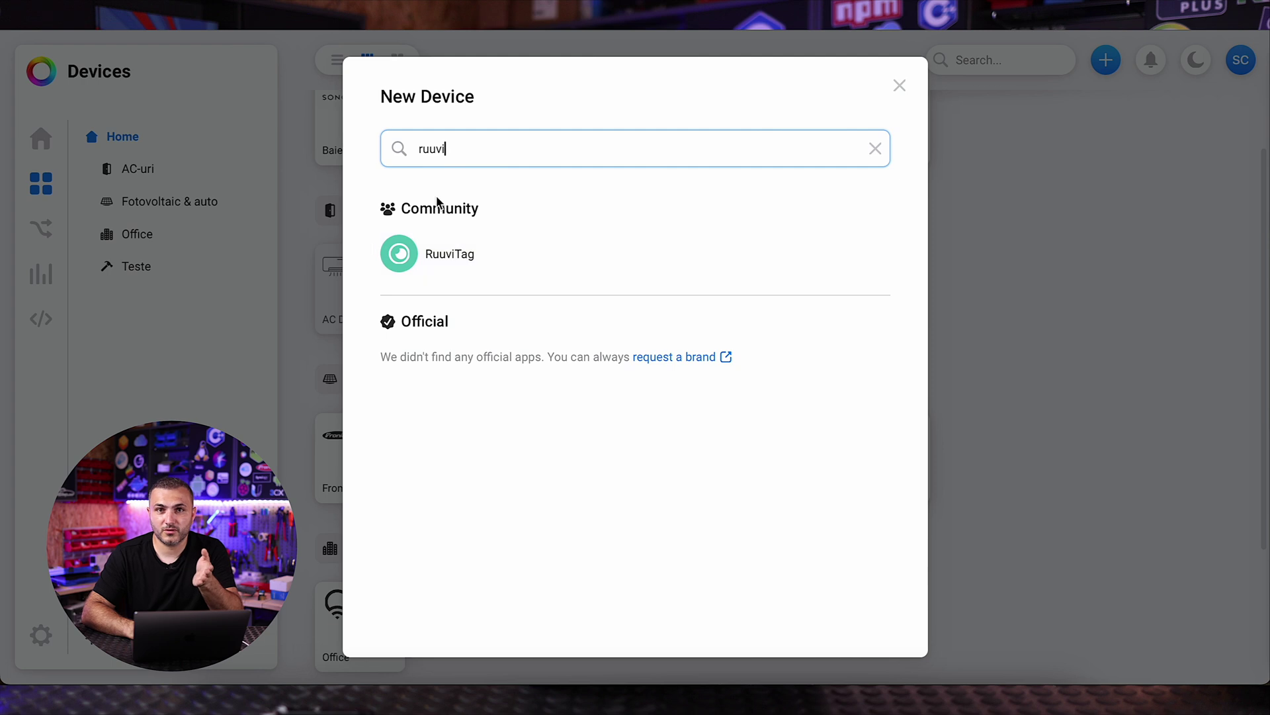
# Step: Pair RuuviTag E0:87:89:52:6B:D2, leaving tag F8:16:E1:5F:E1:07 unchecked
pyautogui.click(435, 244)
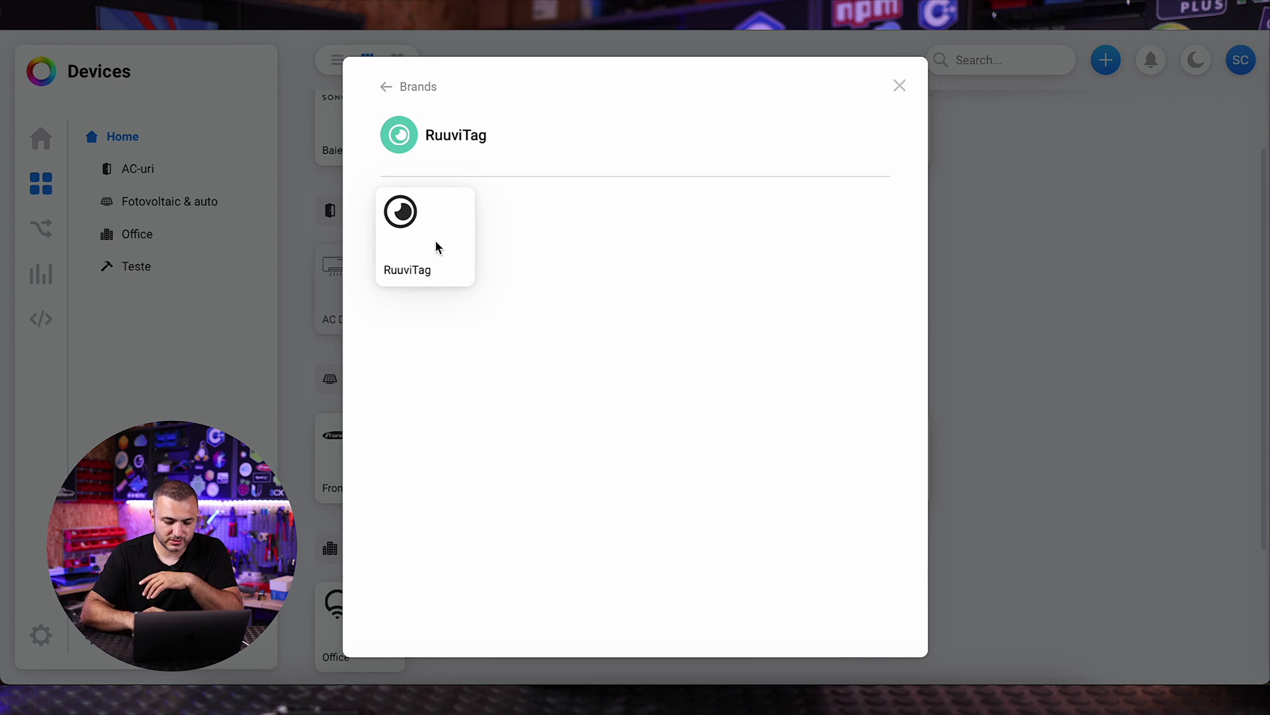
pyautogui.click(435, 247)
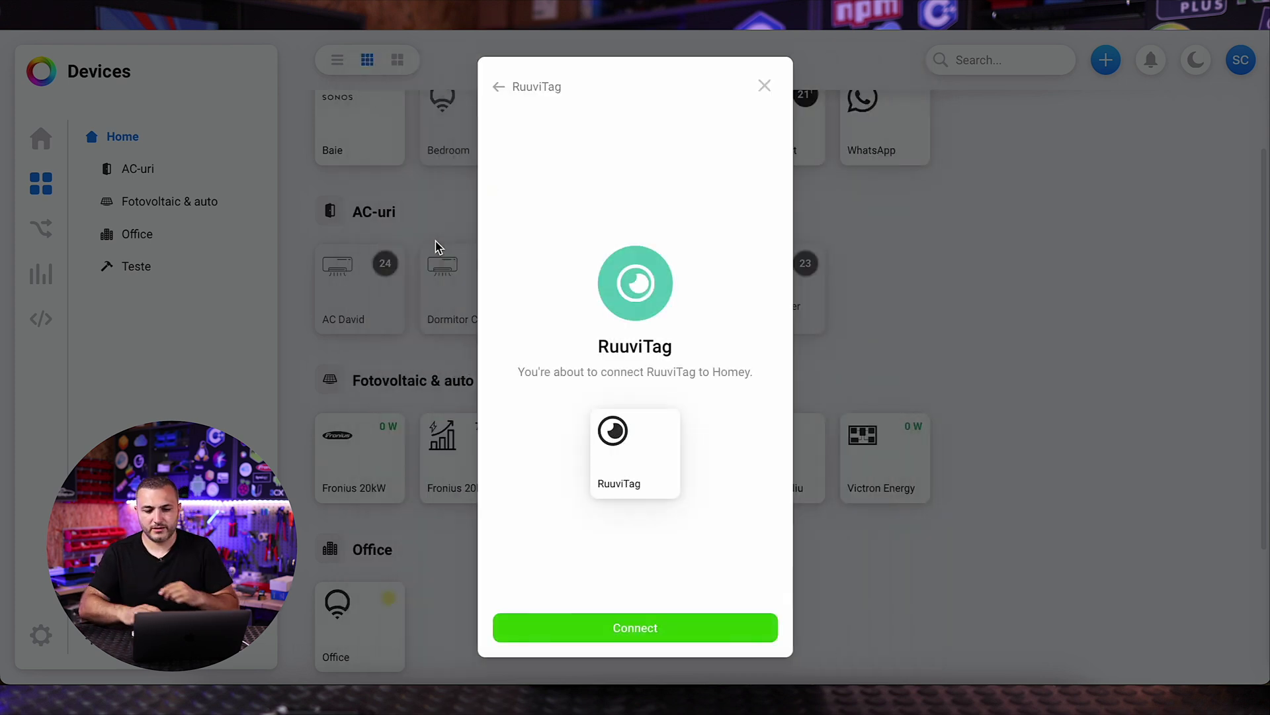
pyautogui.click(634, 625)
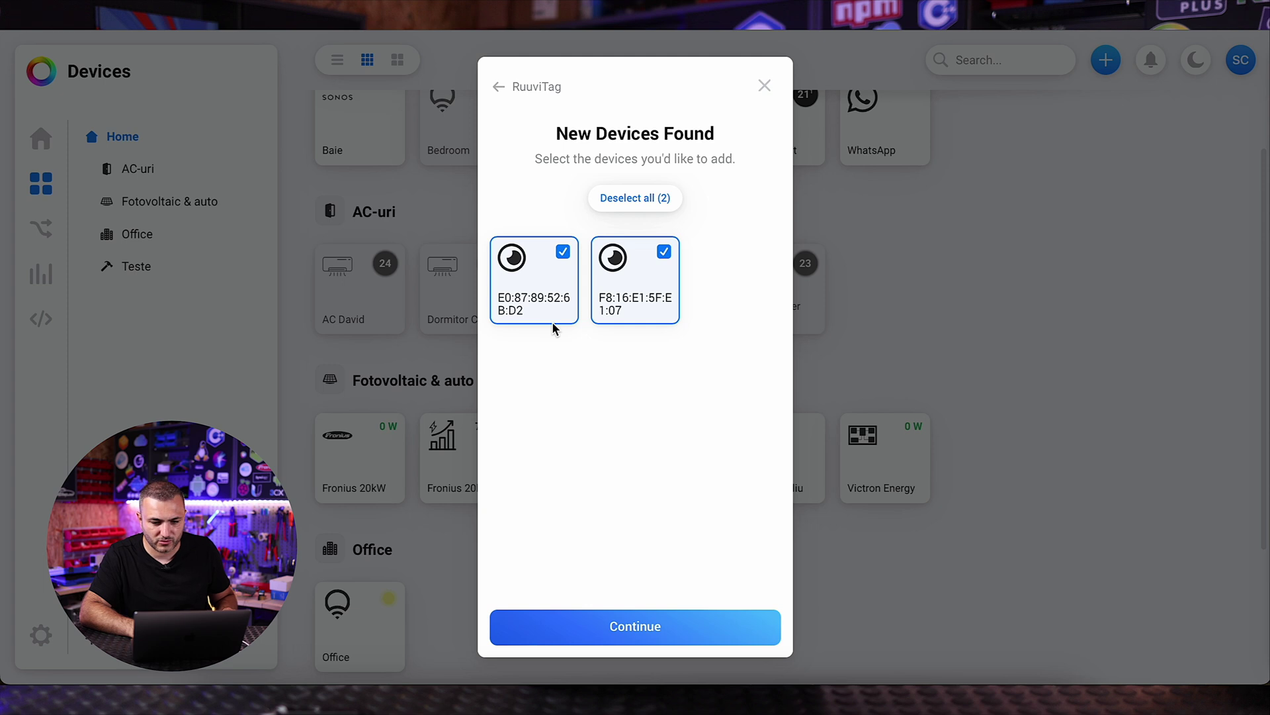
pyautogui.click(662, 263)
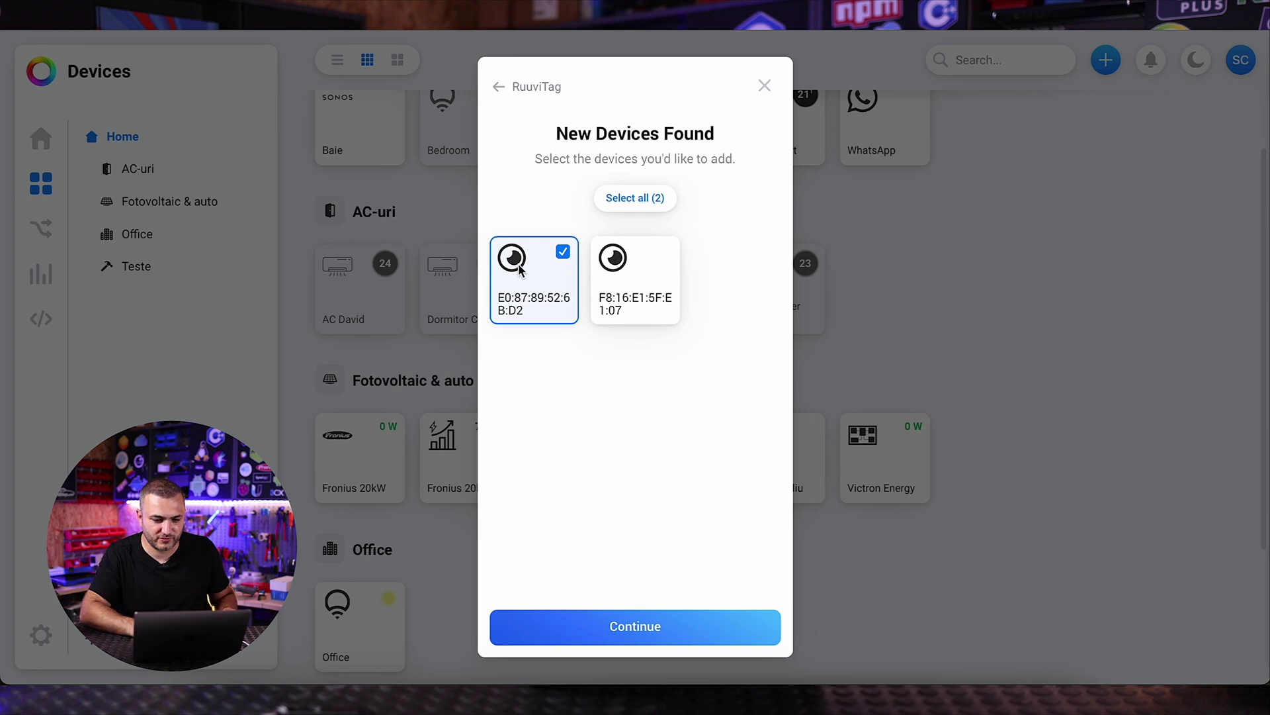
pyautogui.click(613, 616)
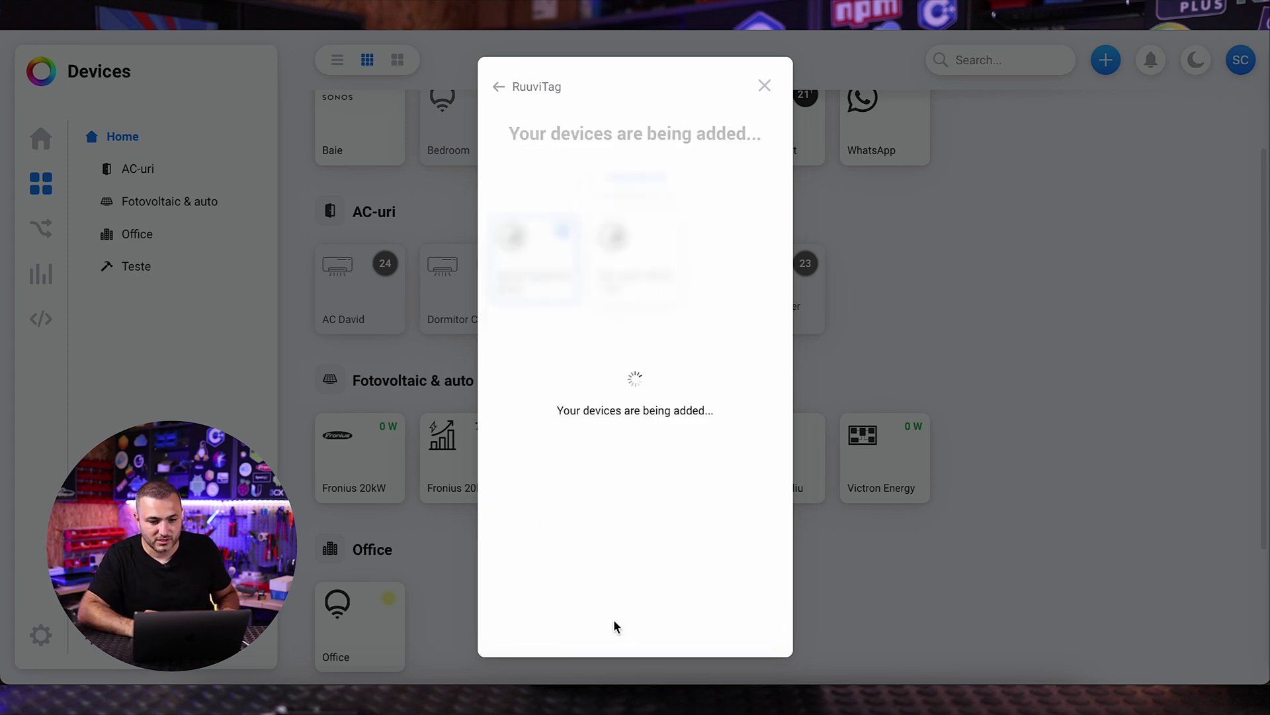
# Step: Set the new RuuviTag's tile Status Indicator to Temperature
pyautogui.scroll(2, 614, 622)
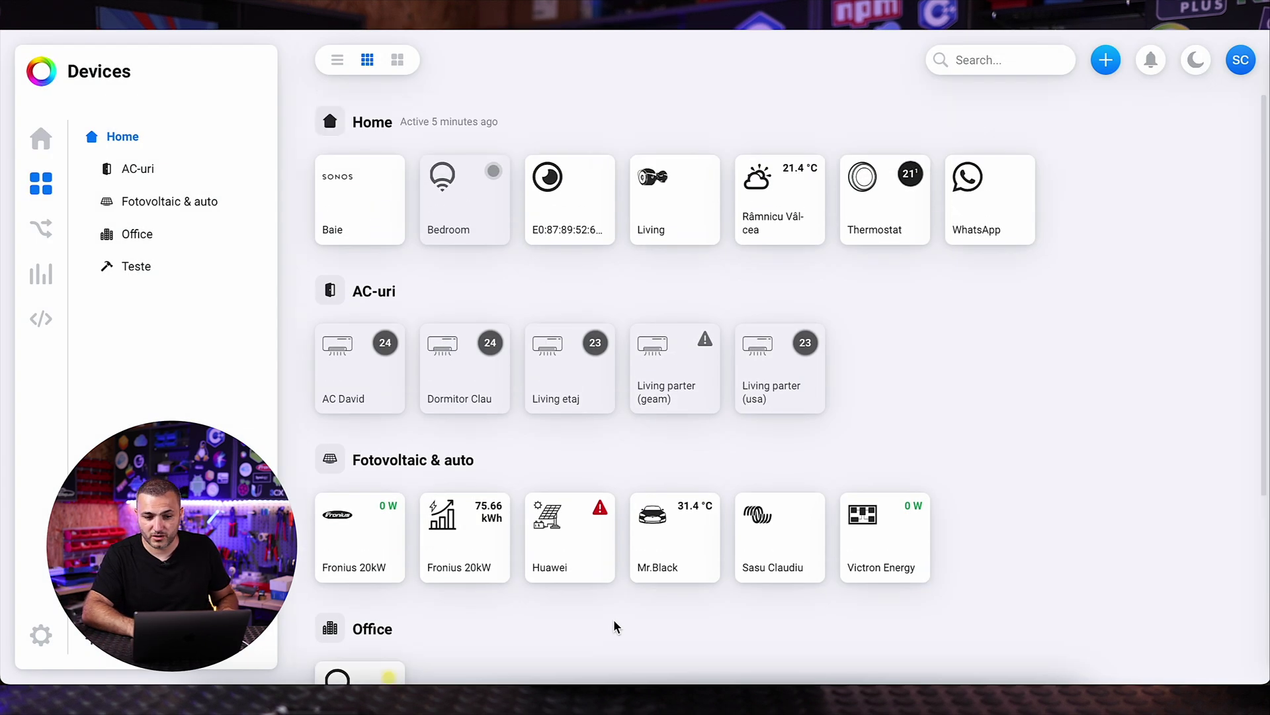
pyautogui.rightClick(557, 217)
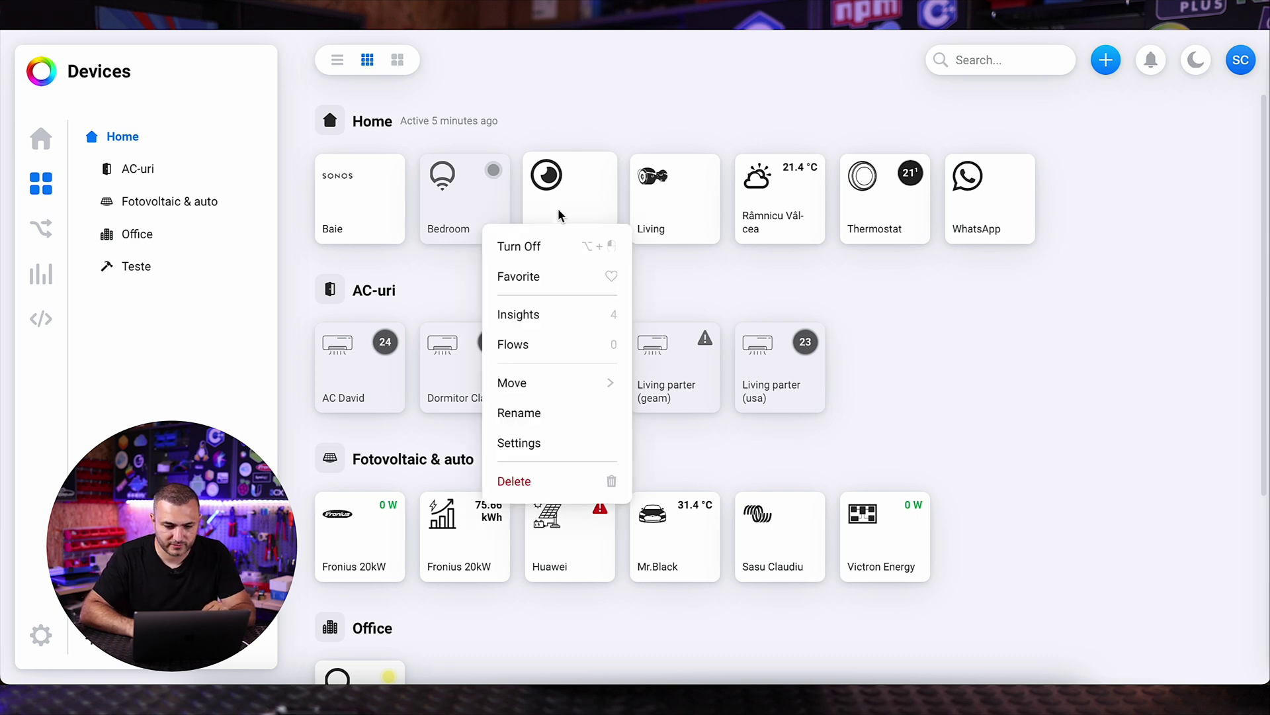
pyautogui.click(550, 443)
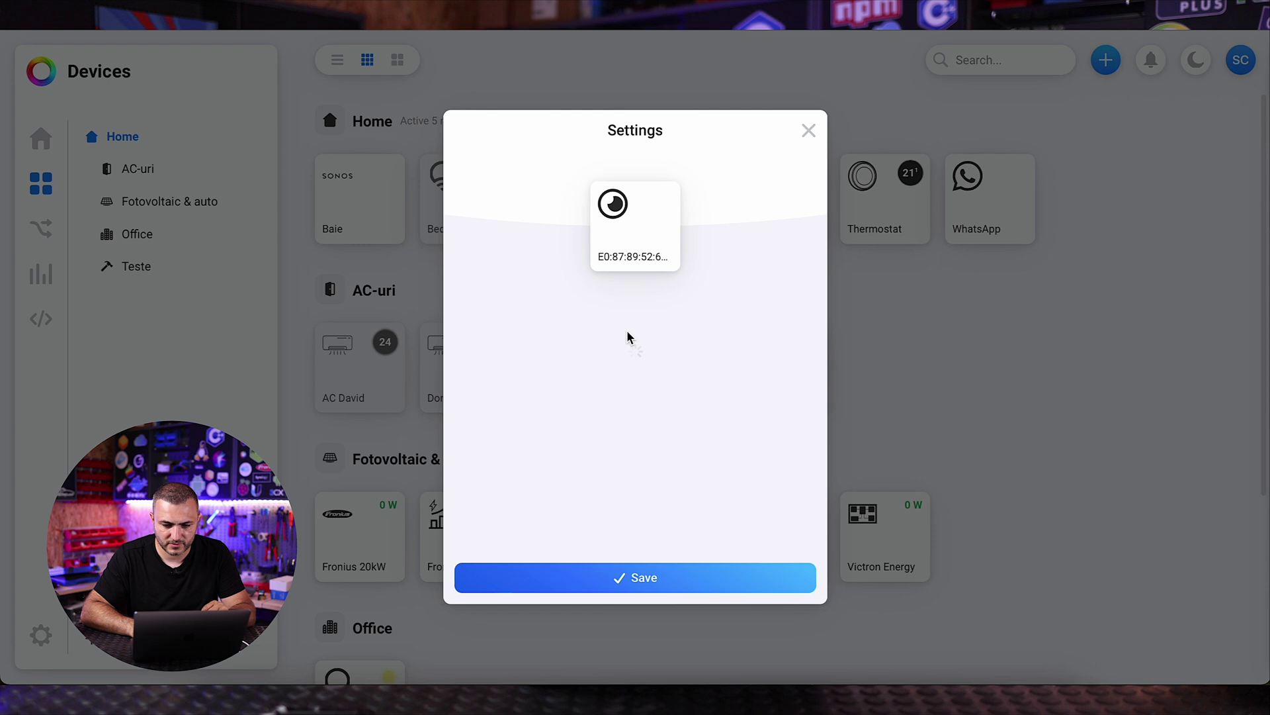
pyautogui.scroll(-1, 661, 320)
pyautogui.click(617, 349)
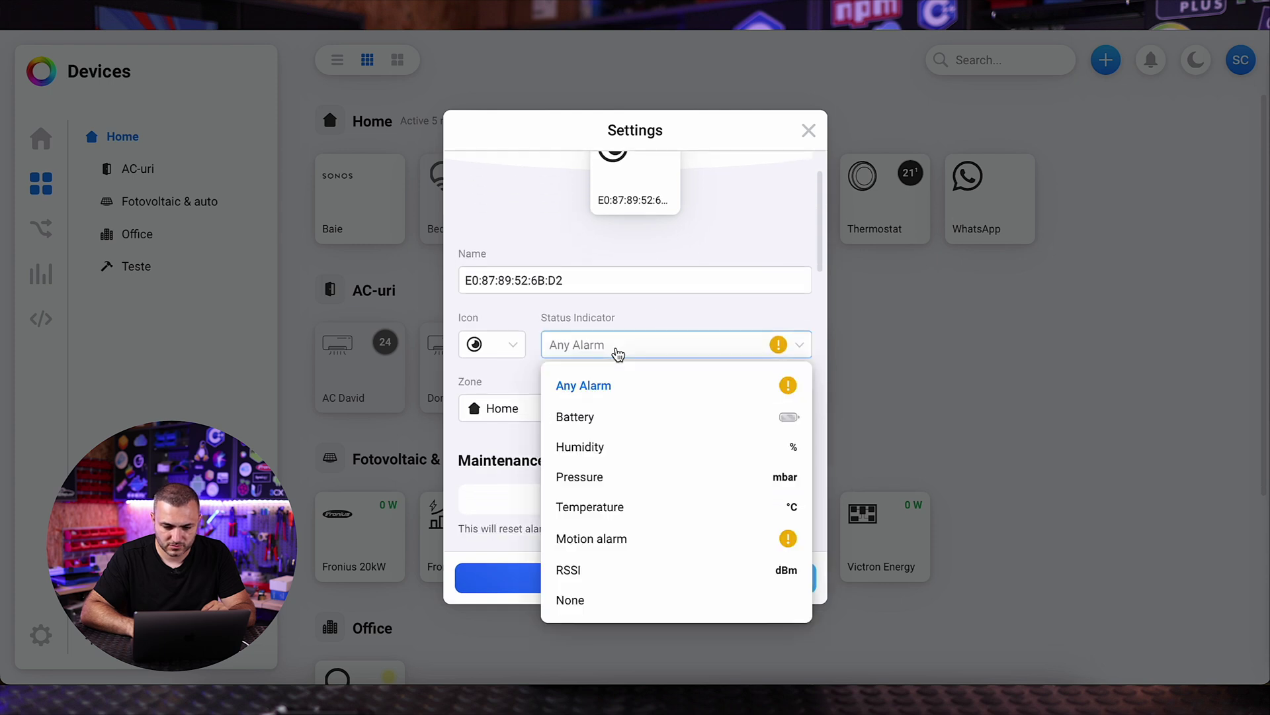
pyautogui.click(641, 513)
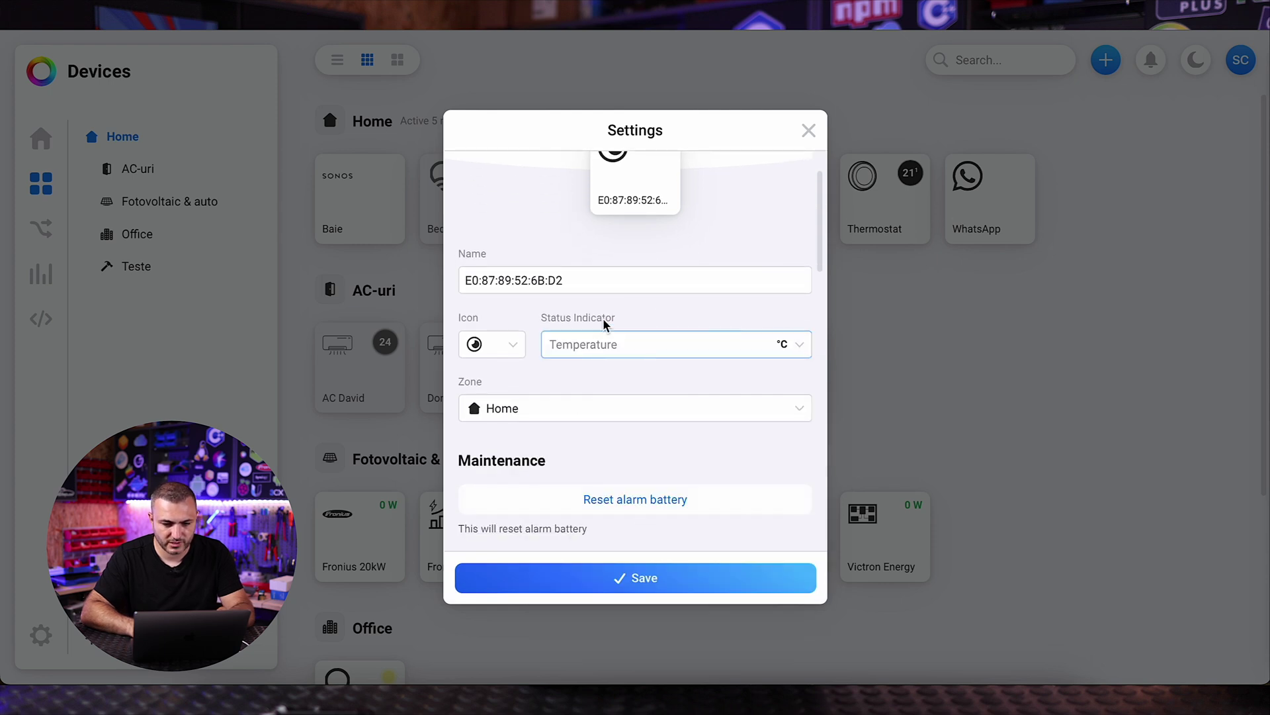
# Step: Rename the sensor to DEMO RUUVI and save the settings
pyautogui.doubleClick(619, 282)
pyautogui.hotkey('ctrl', 'a')
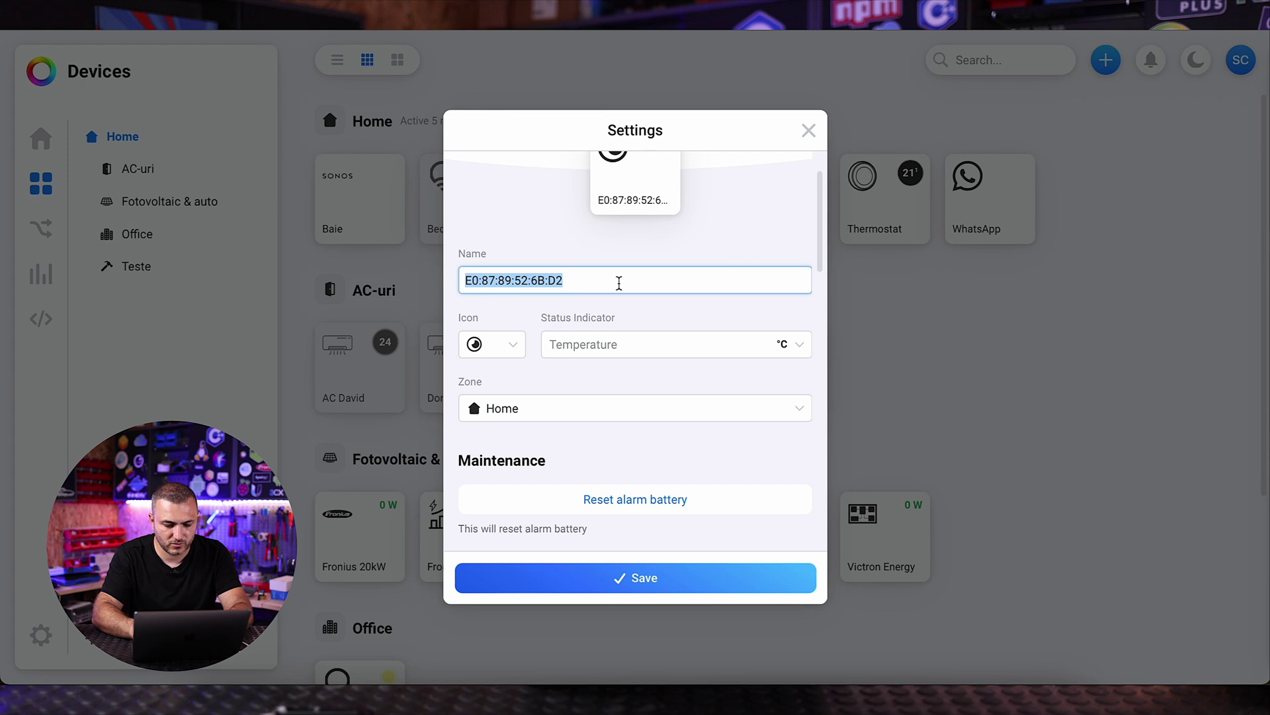
pyautogui.write('DEMO R')
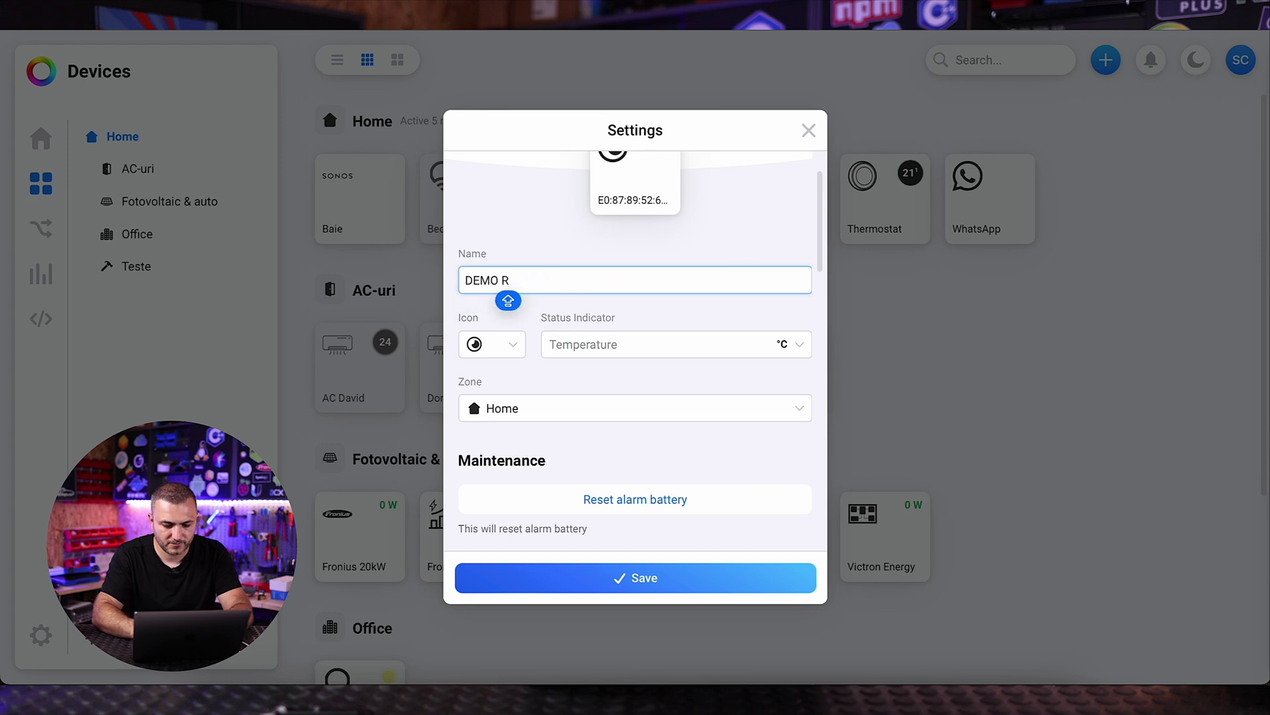
pyautogui.write('UUVI')
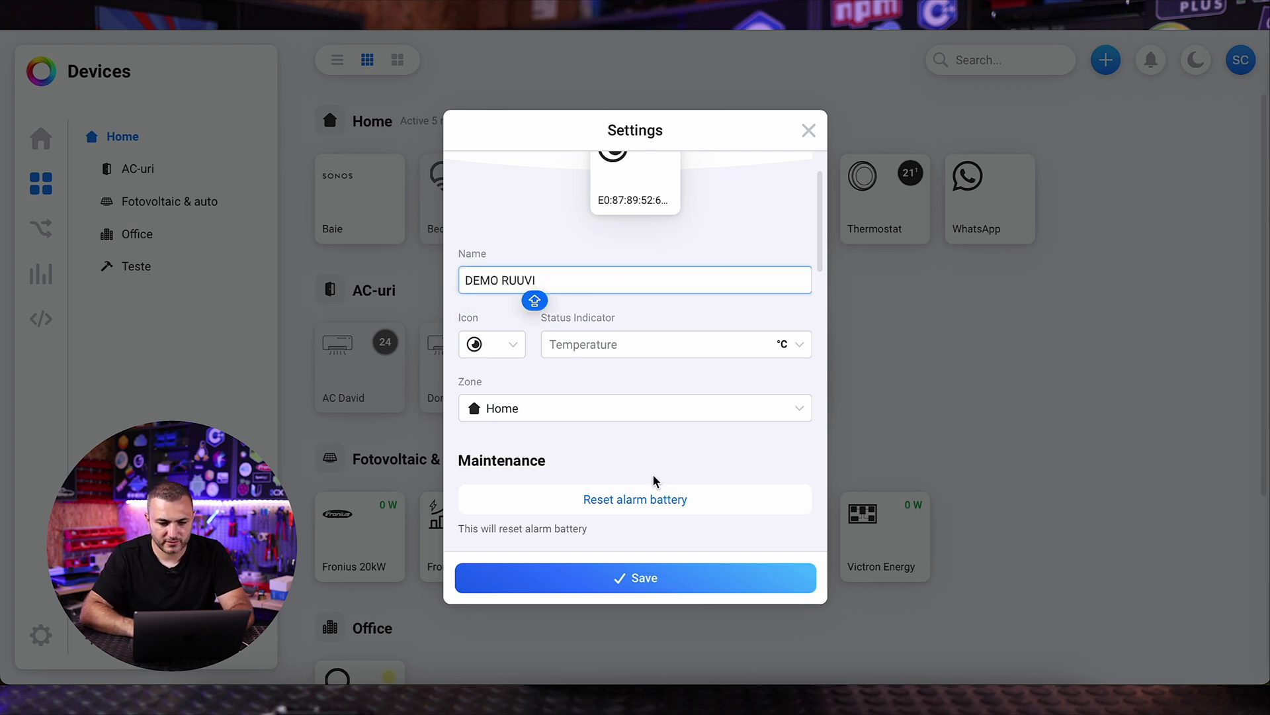
pyautogui.click(641, 582)
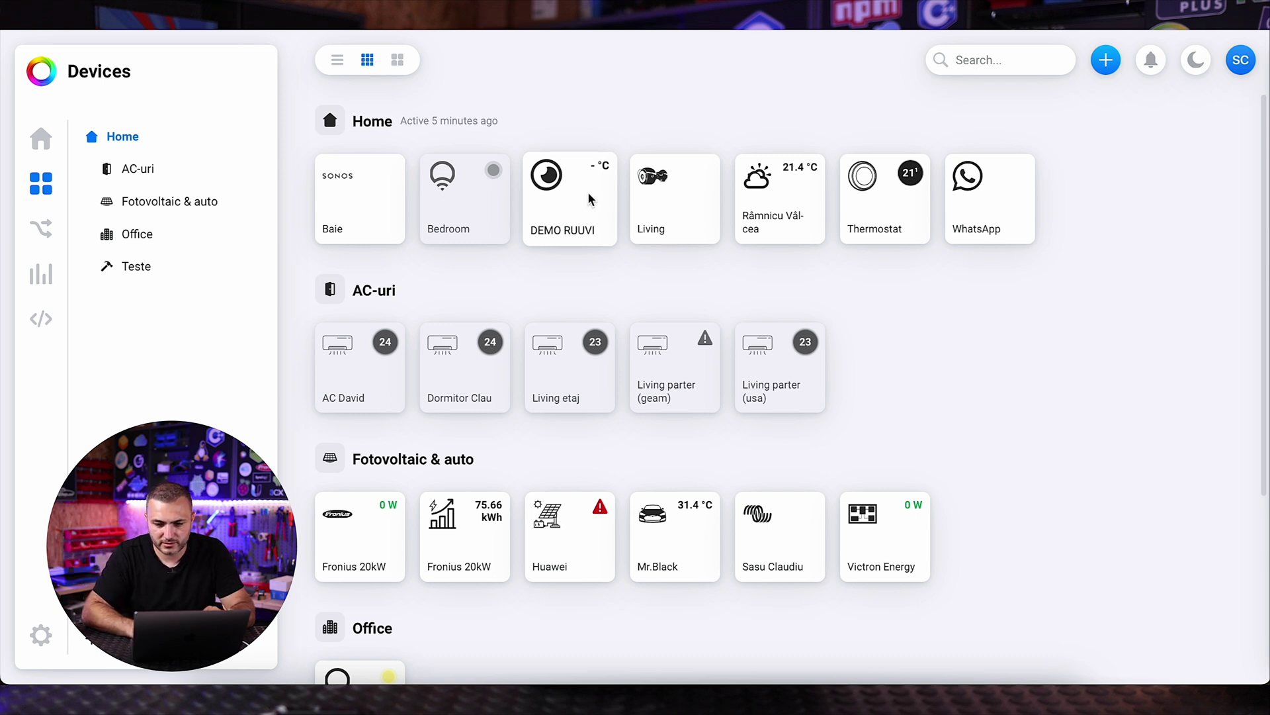
# Step: Inspect DEMO RUUVI's detail panel, checking its 29.37 °C temperature reading
pyautogui.click(587, 198)
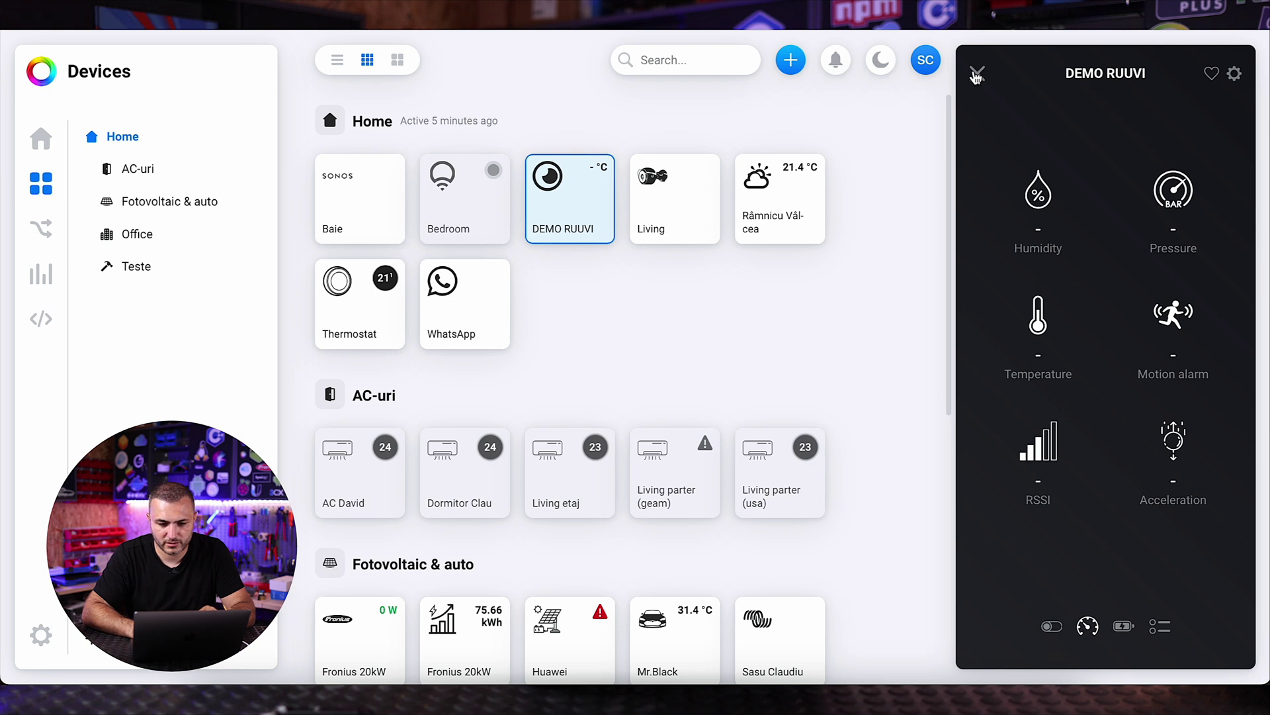
pyautogui.click(977, 75)
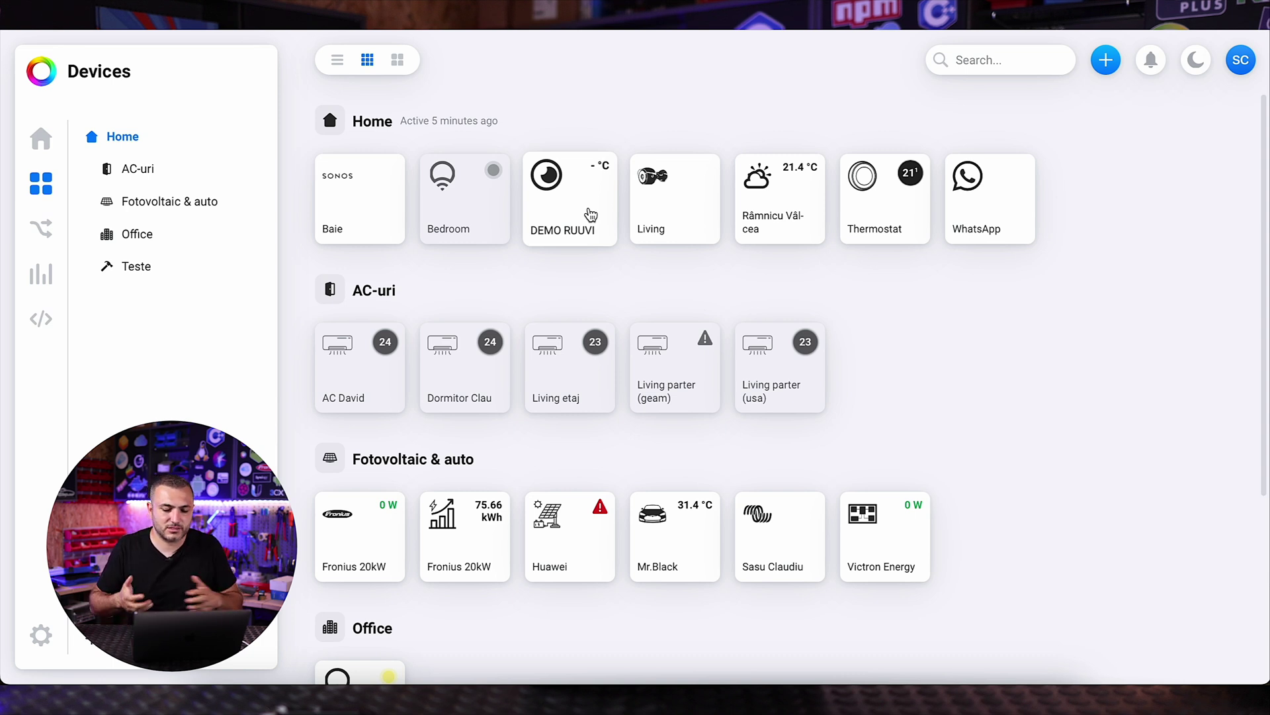
pyautogui.click(590, 214)
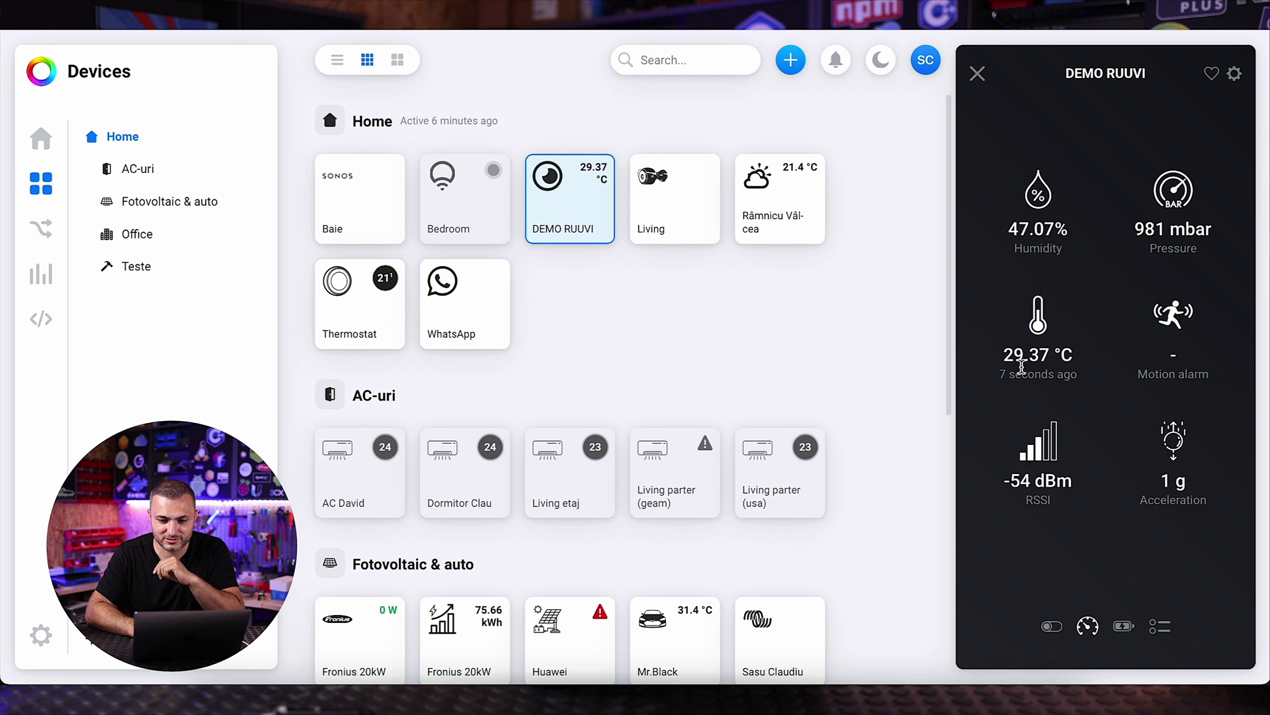
pyautogui.moveTo(1006, 358); pyautogui.dragTo(1048, 356)
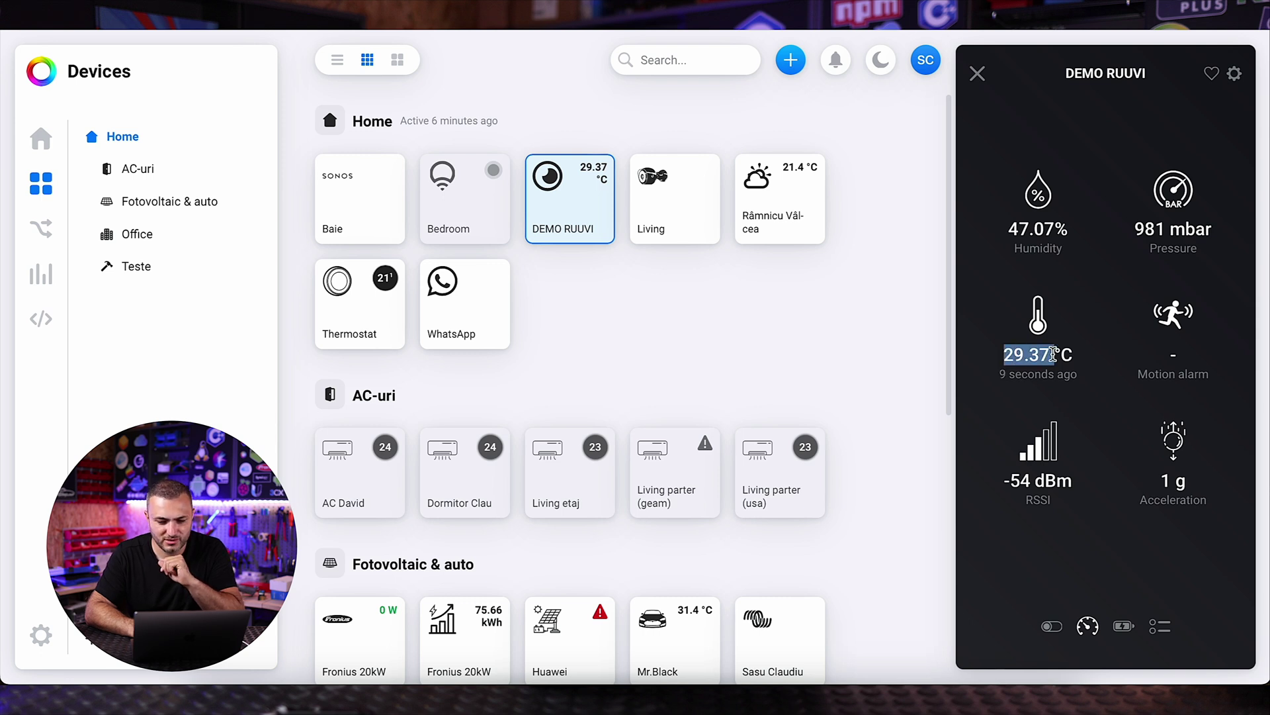
pyautogui.click(1030, 357)
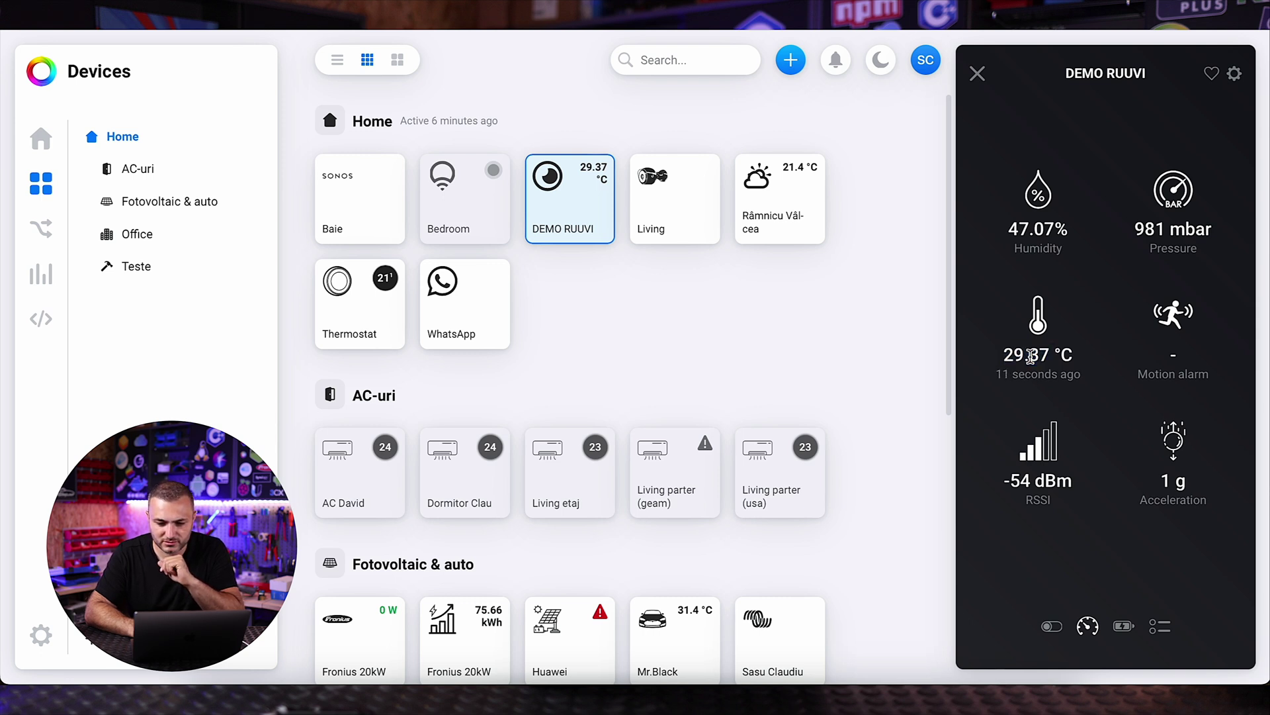
pyautogui.moveTo(1075, 355); pyautogui.dragTo(1054, 354)
pyautogui.click(988, 359)
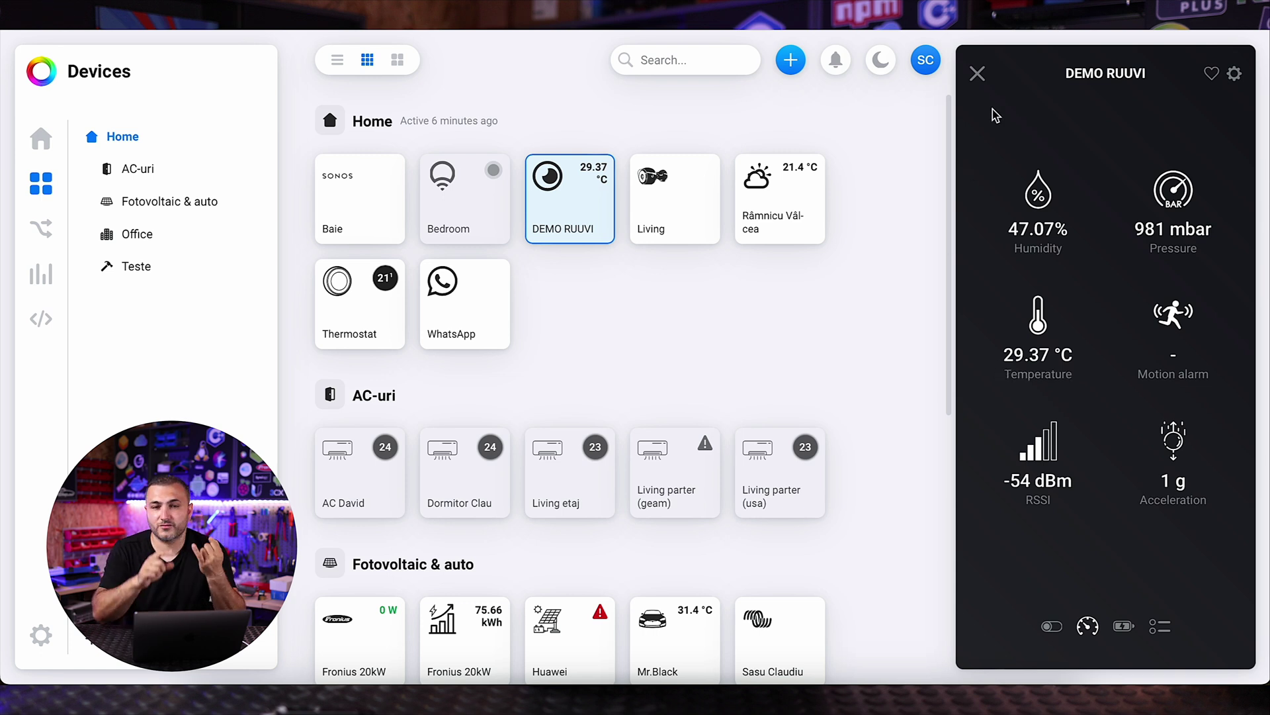
pyautogui.click(979, 77)
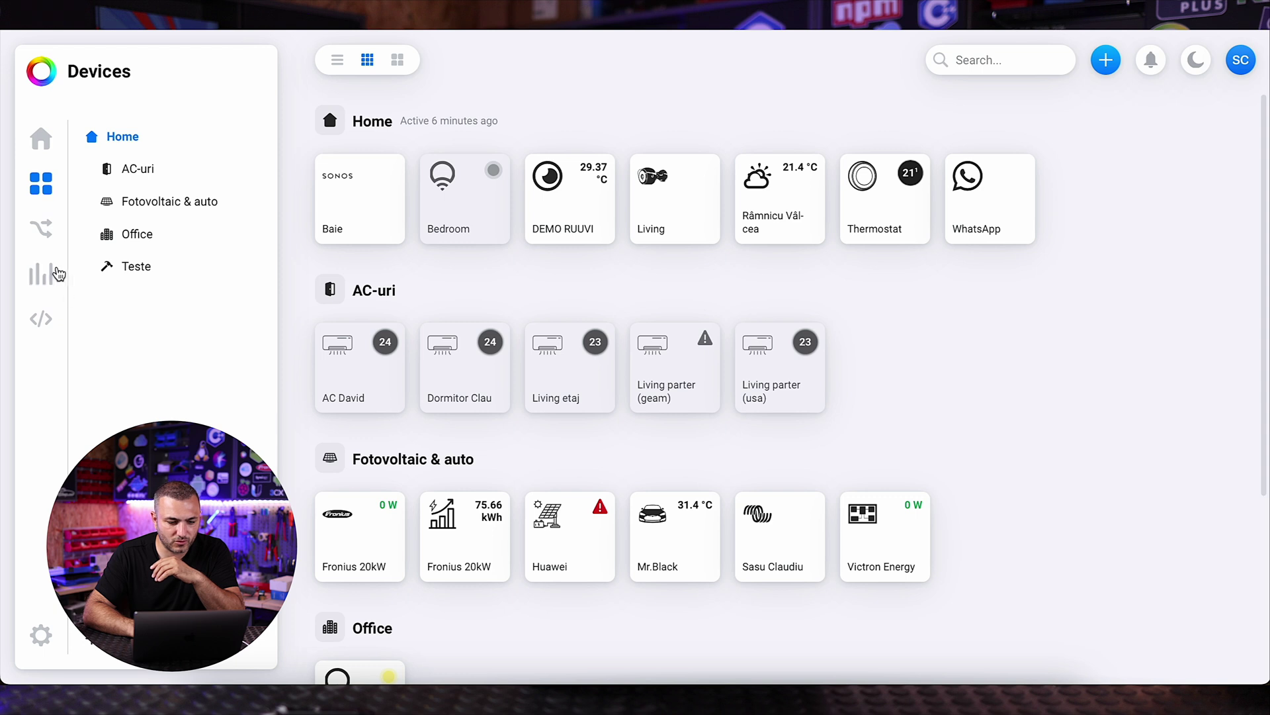
# Step: Create a new advanced flow
pyautogui.click(41, 229)
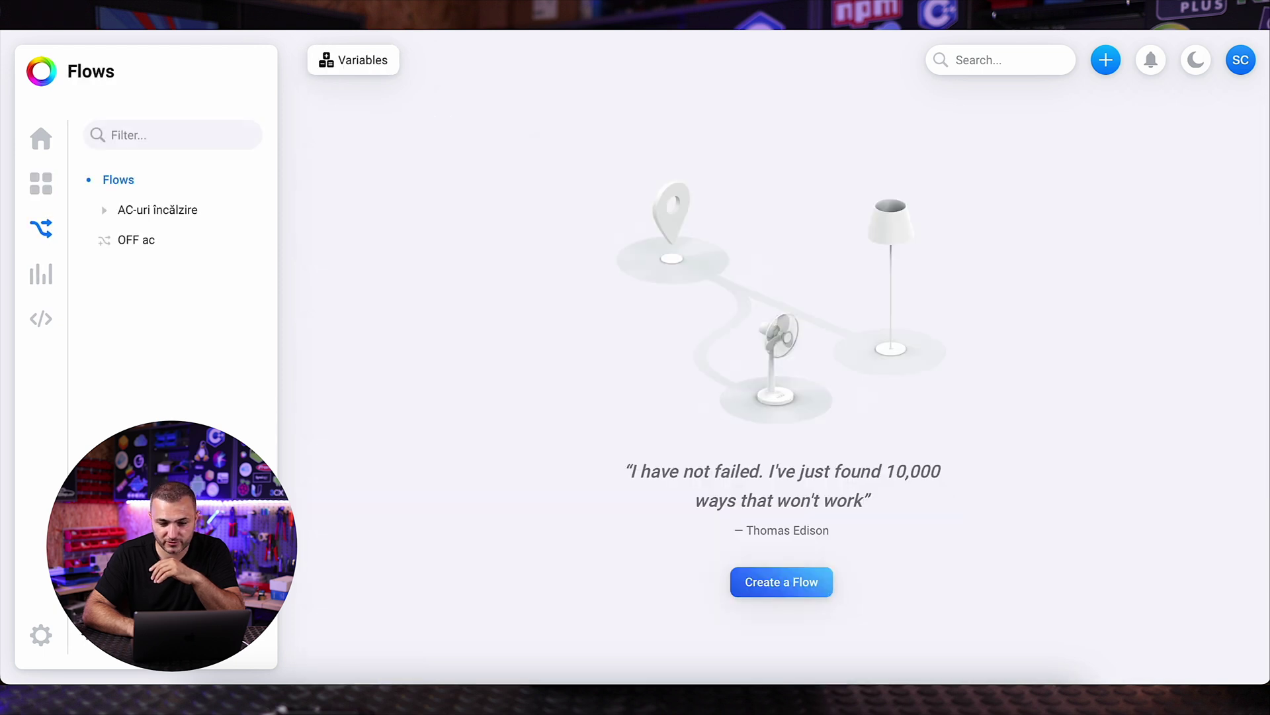
pyautogui.click(782, 582)
pyautogui.click(802, 386)
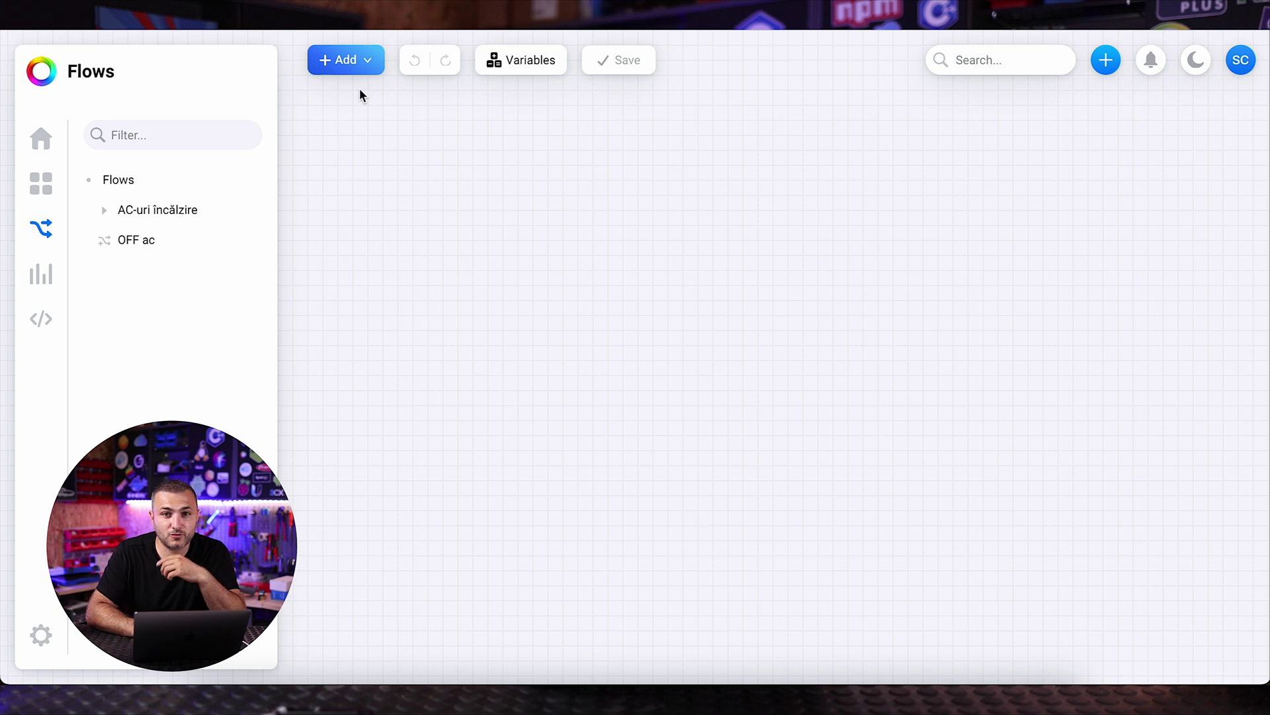
# Step: Add a DEMO RUUVI 'Temperature becomes greater than' 29 °C trigger card
pyautogui.click(366, 65)
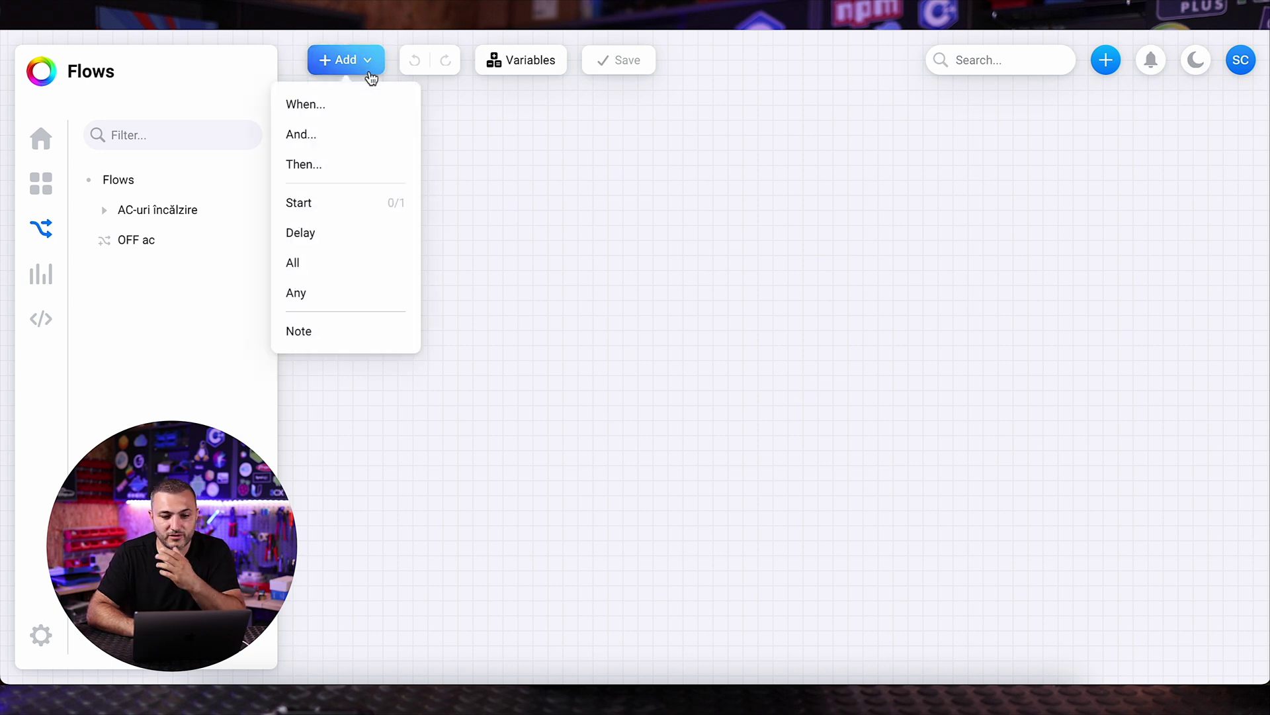
pyautogui.click(357, 100)
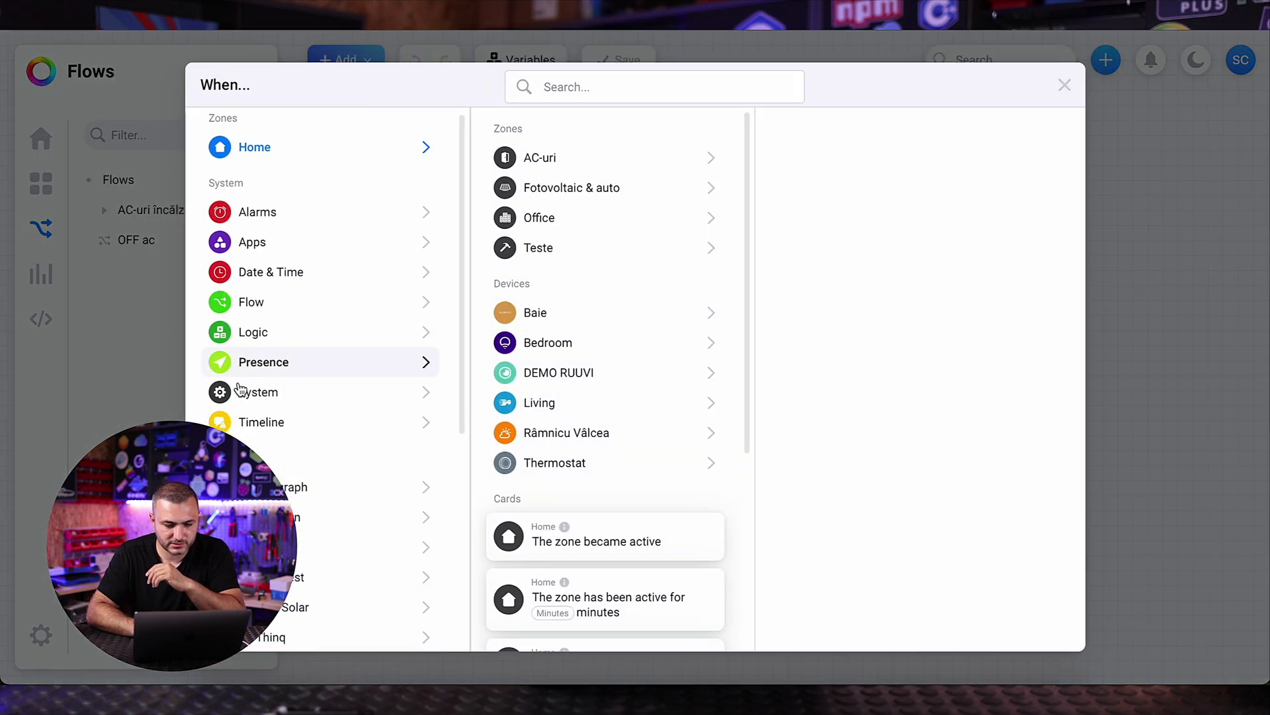
pyautogui.scroll(-5, 239, 390)
pyautogui.click(285, 478)
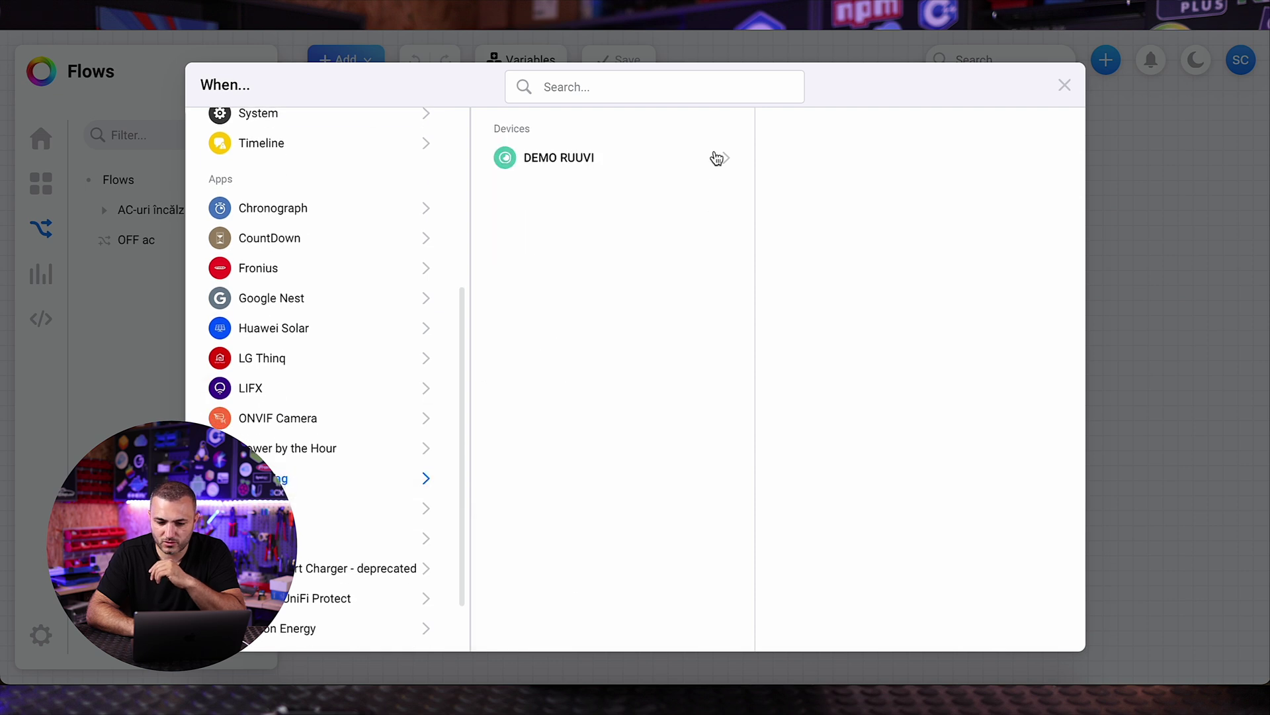
pyautogui.click(717, 158)
pyautogui.scroll(-3, 971, 442)
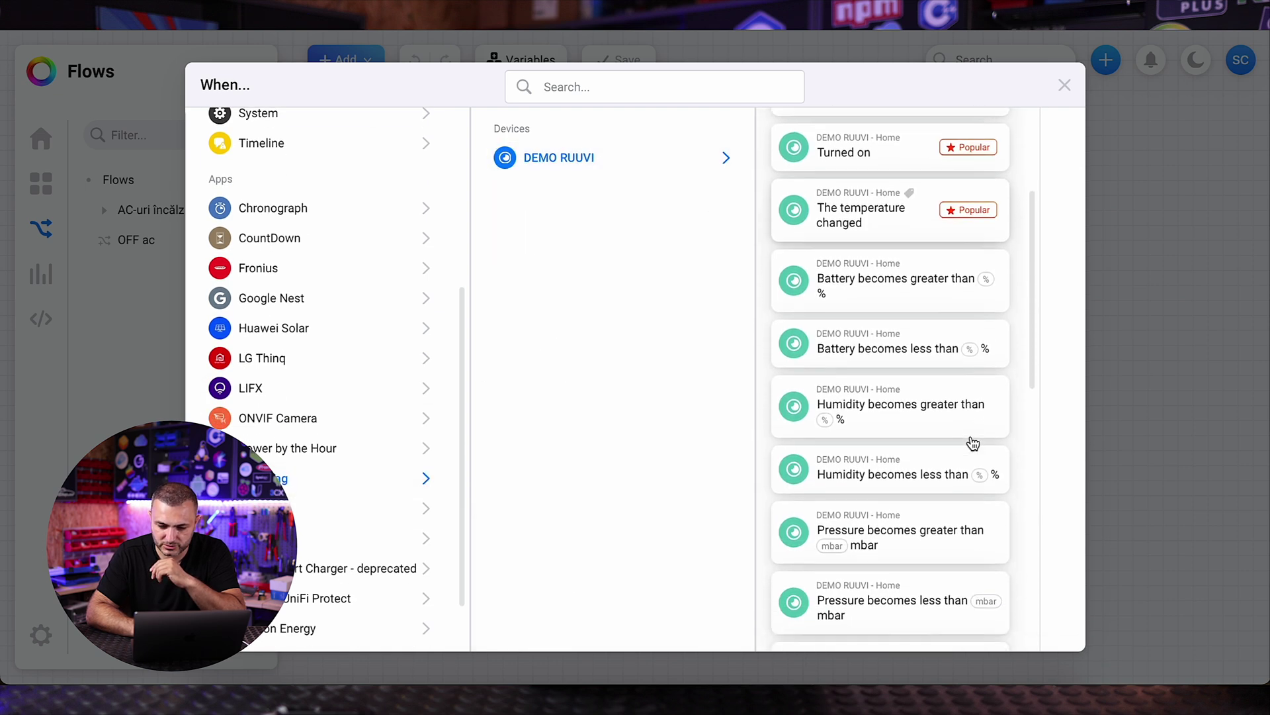
pyautogui.scroll(-1, 973, 443)
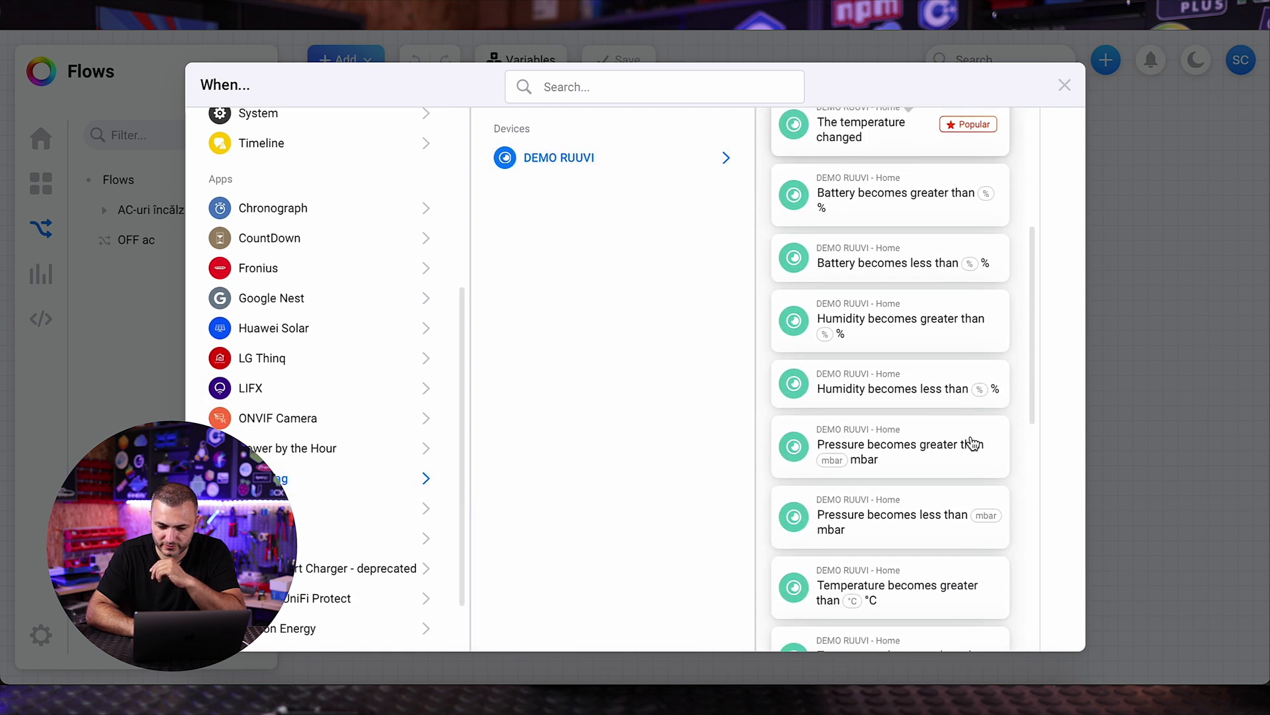
pyautogui.click(931, 590)
pyautogui.click(438, 212)
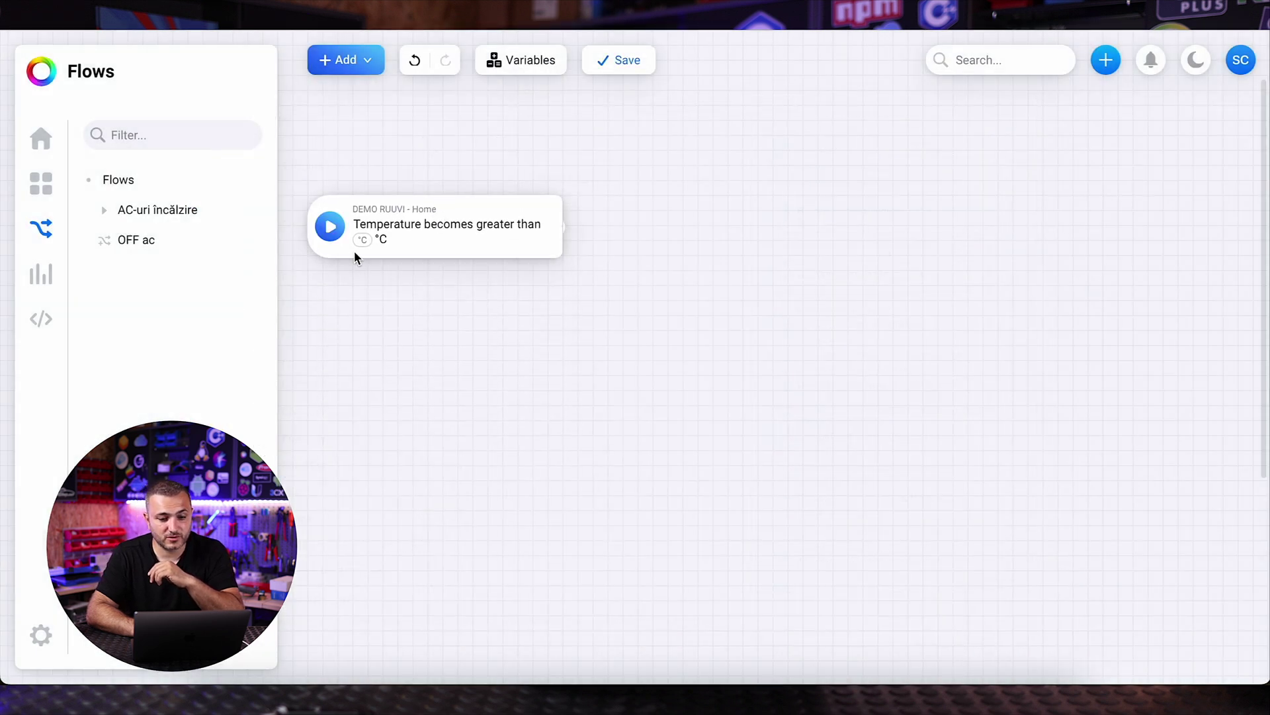
pyautogui.click(362, 240)
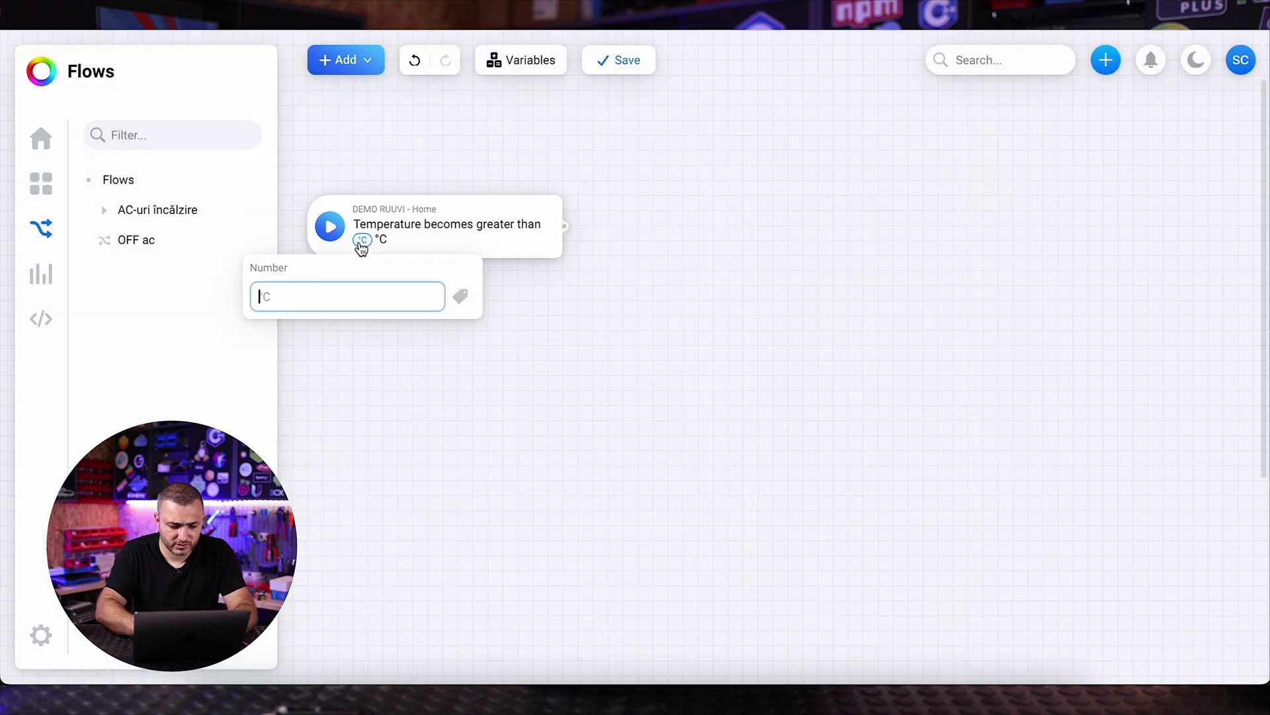
pyautogui.write('29')
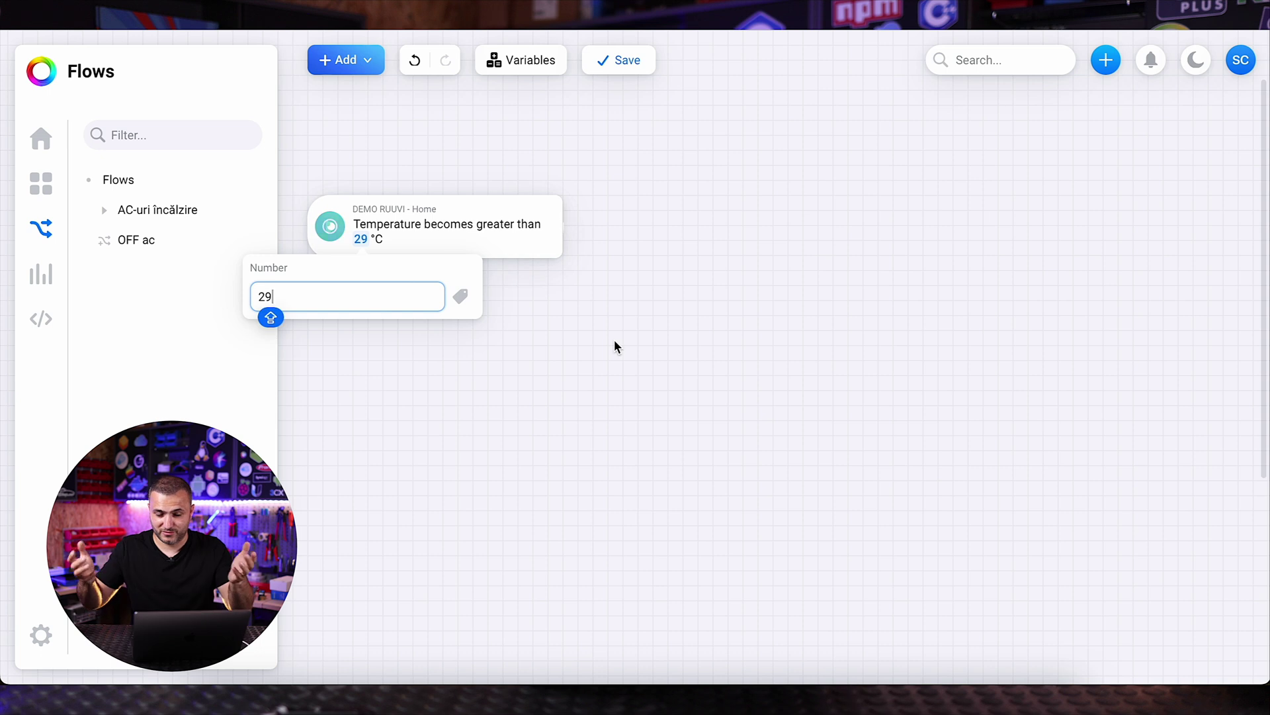
pyautogui.click(614, 346)
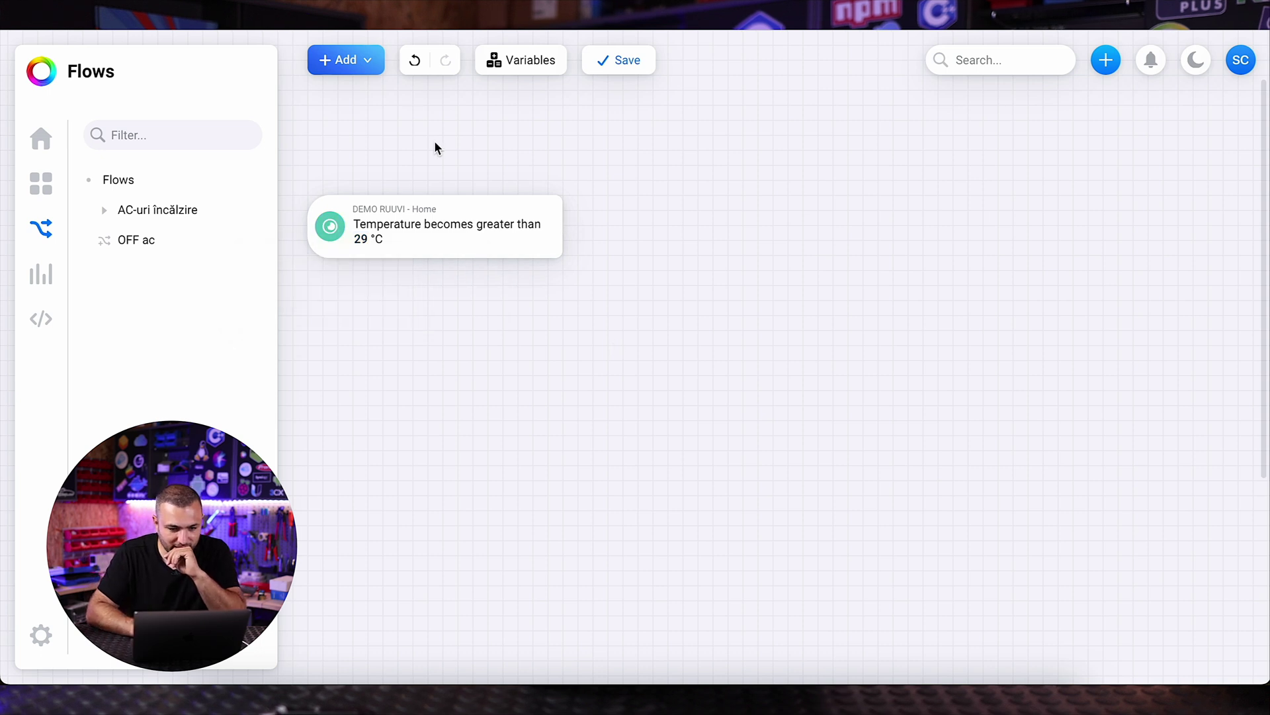
# Step: Add a Fronius 20kW 'Power becomes greater than' 3000 W trigger card
pyautogui.click(357, 63)
pyautogui.click(360, 108)
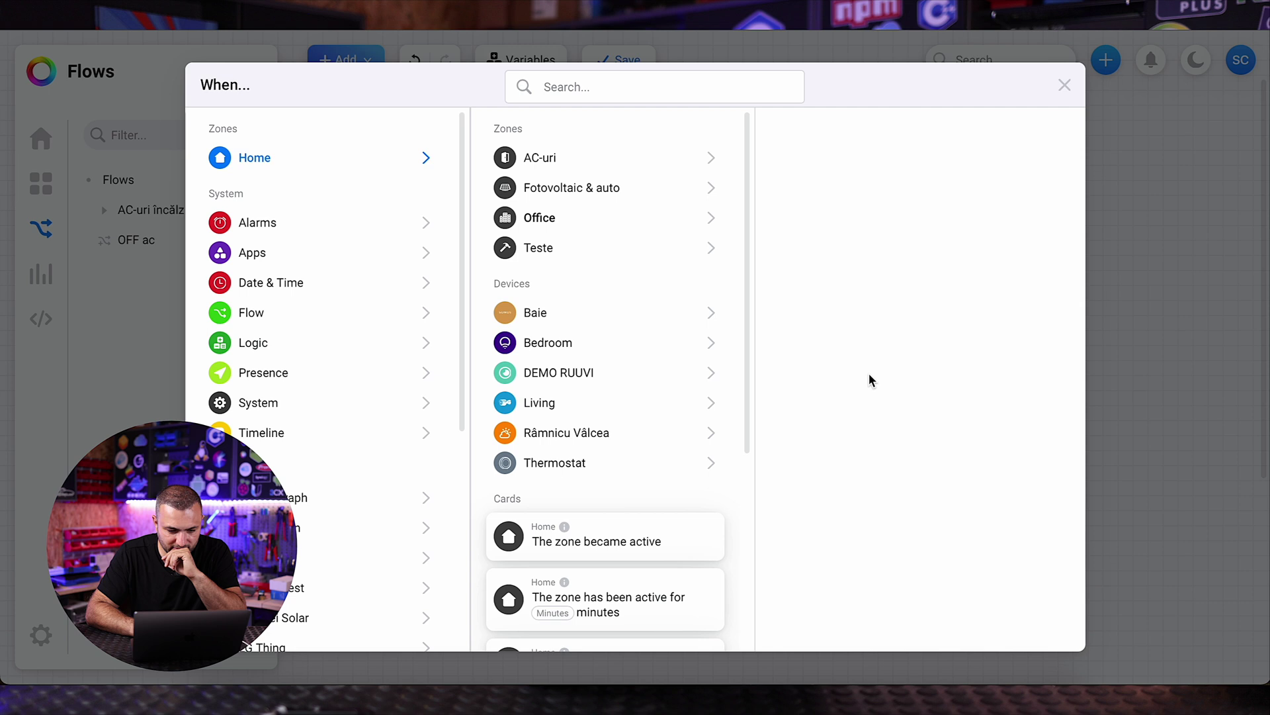
pyautogui.scroll(-2, 358, 449)
pyautogui.scroll(-4, 356, 447)
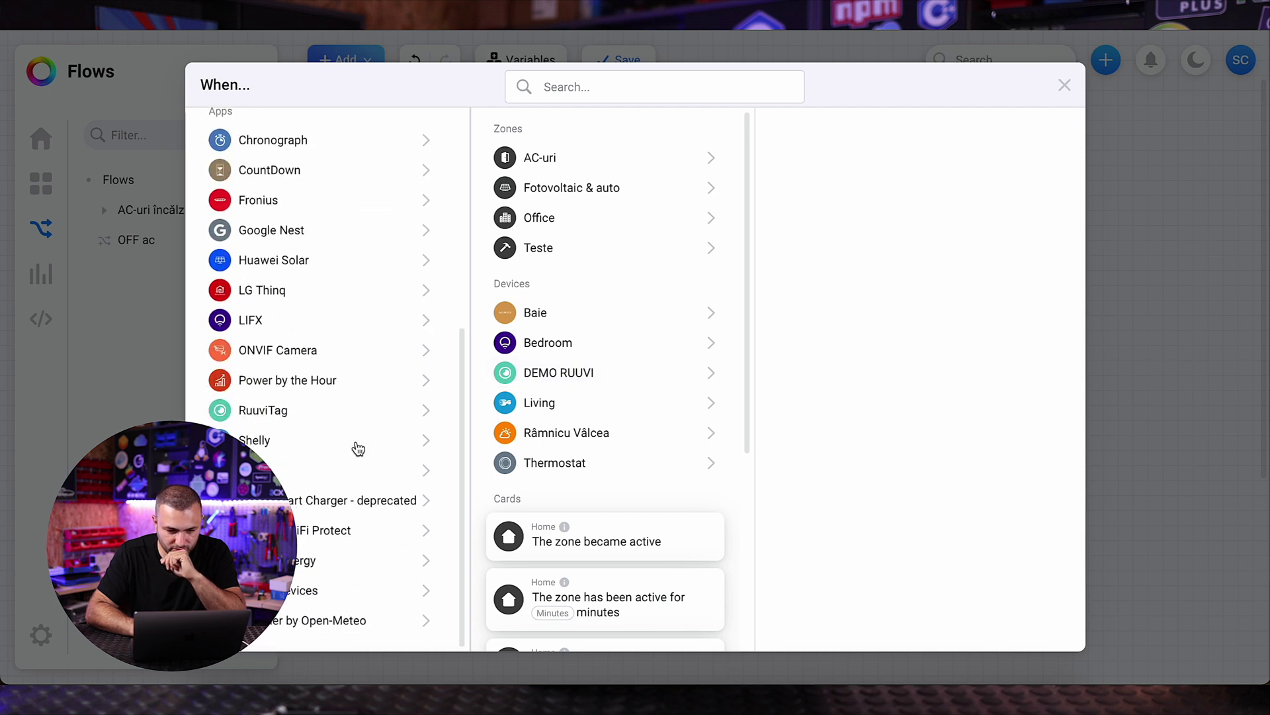
pyautogui.click(326, 202)
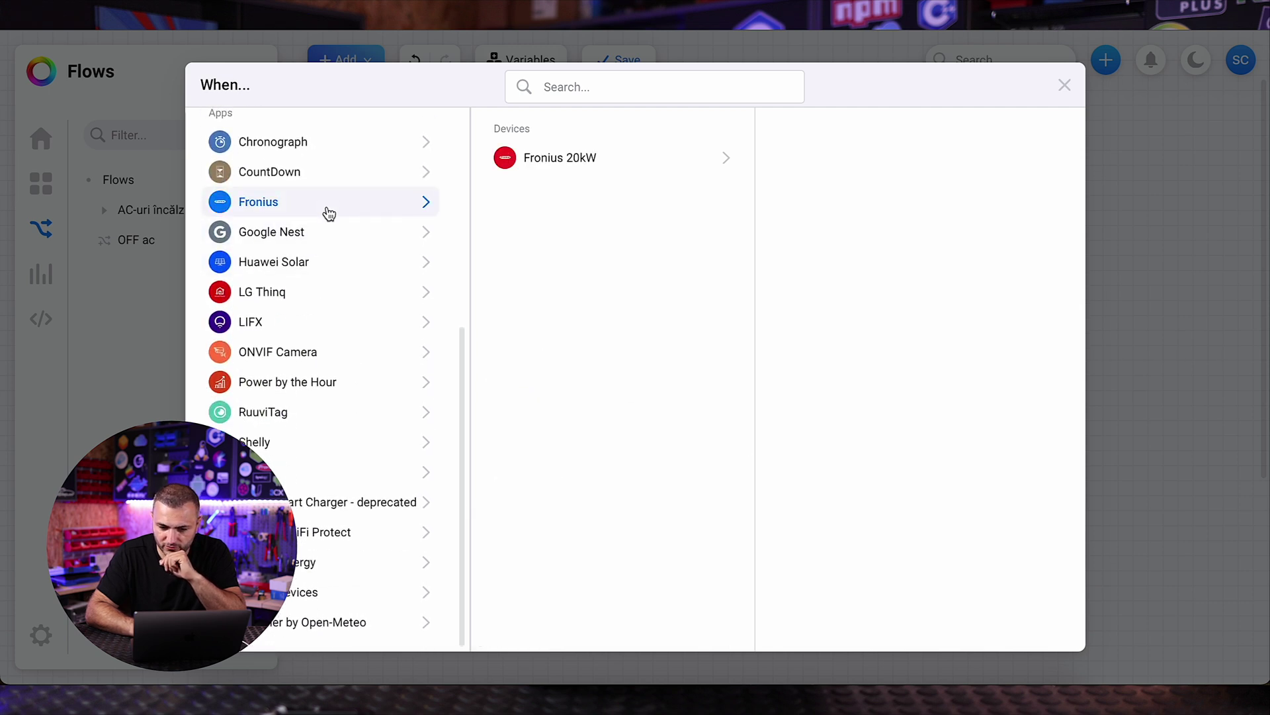
pyautogui.click(622, 169)
pyautogui.scroll(-10, 877, 391)
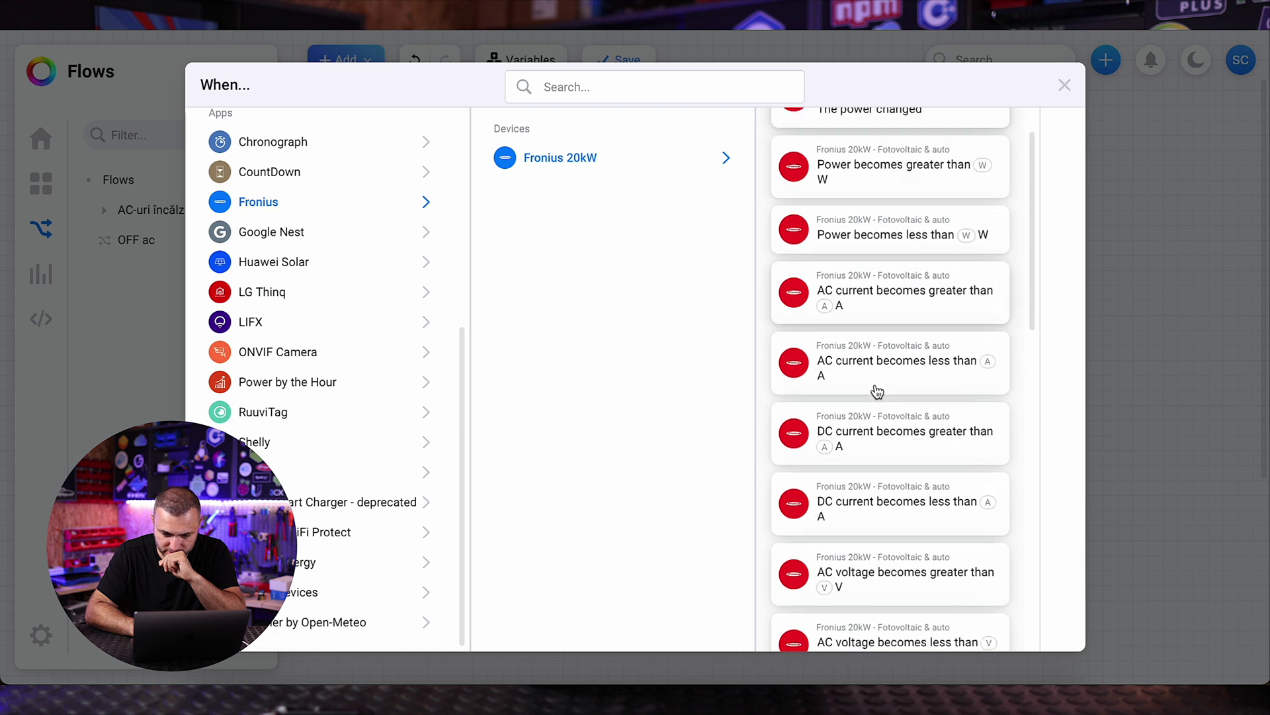
pyautogui.scroll(-5, 878, 392)
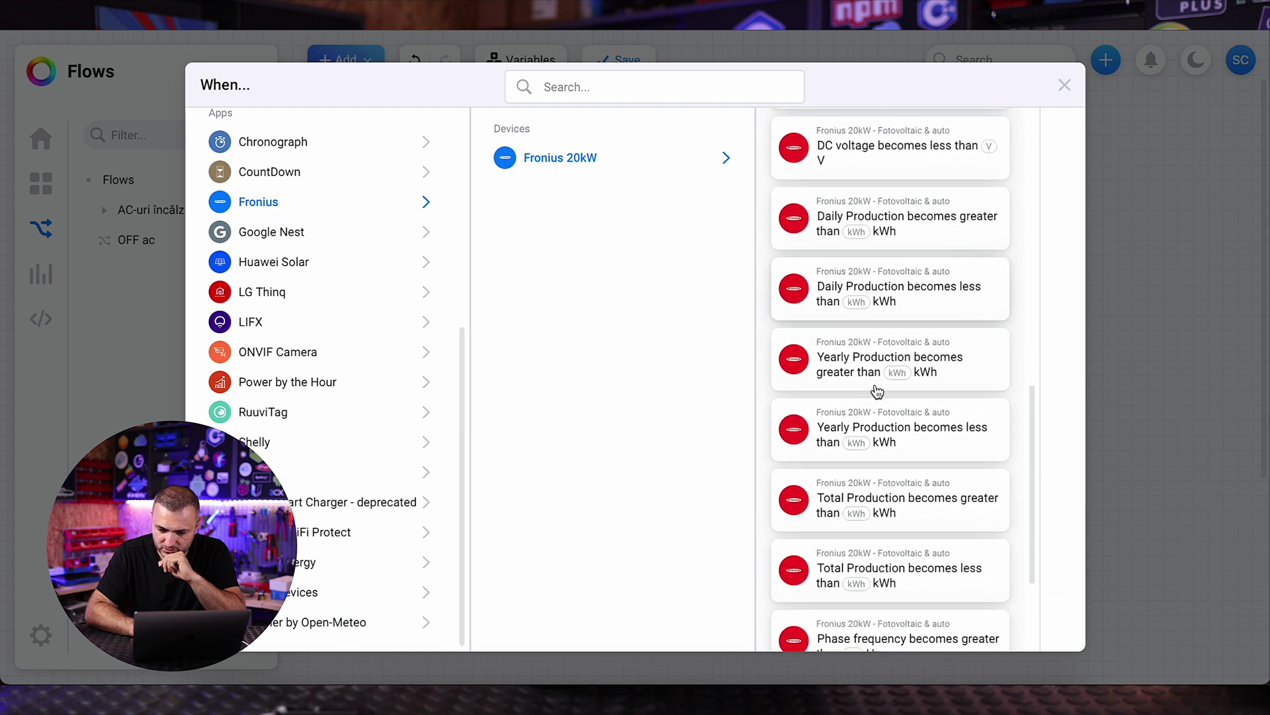
pyautogui.scroll(6, 877, 392)
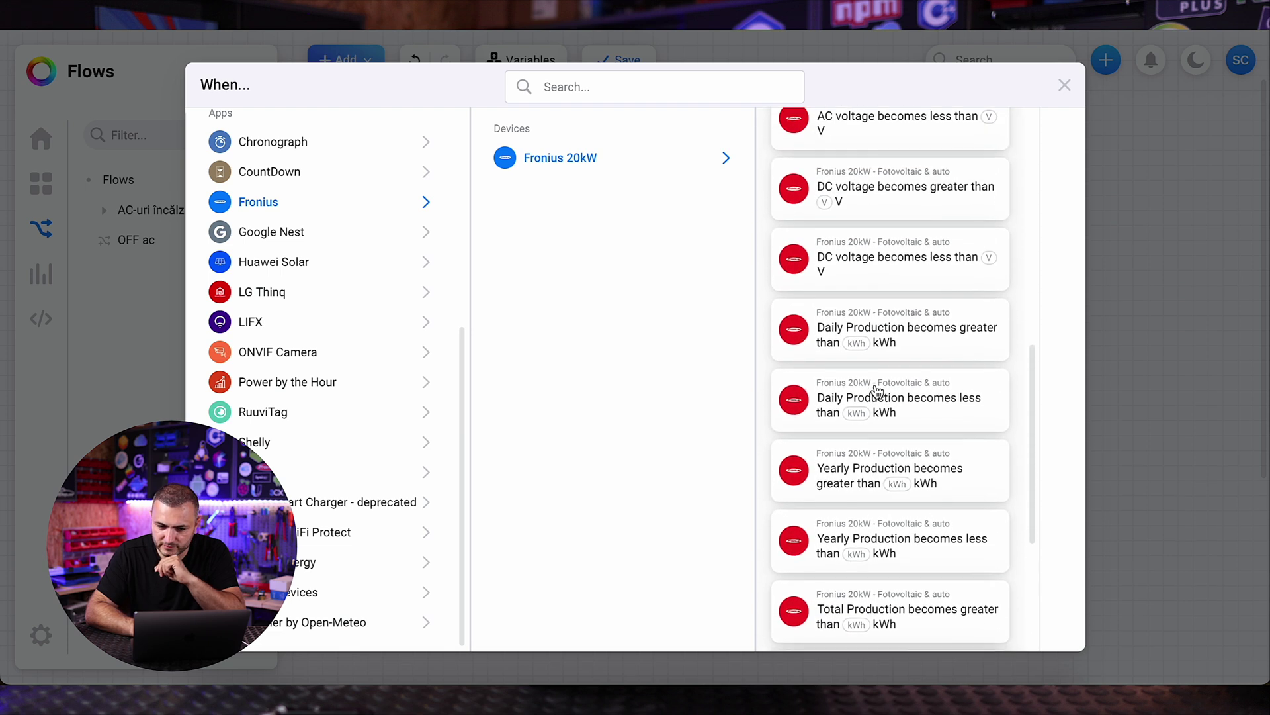
pyautogui.scroll(6, 878, 392)
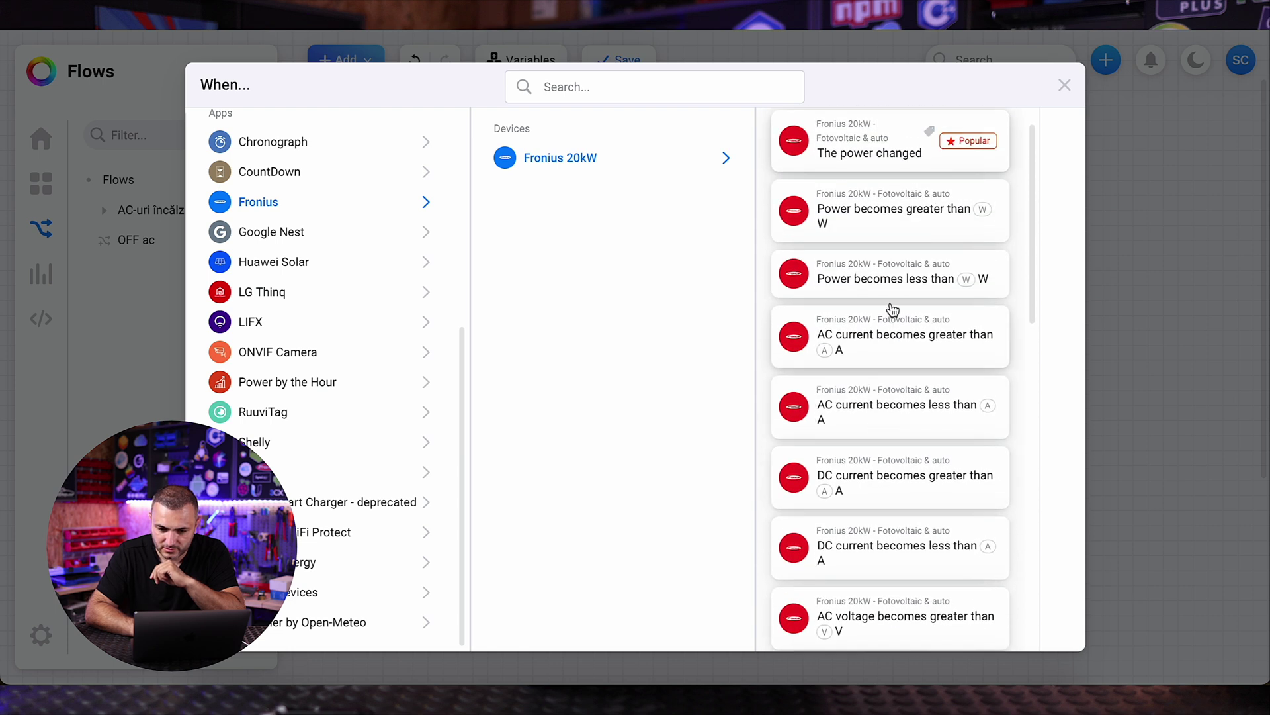
pyautogui.scroll(1, 880, 331)
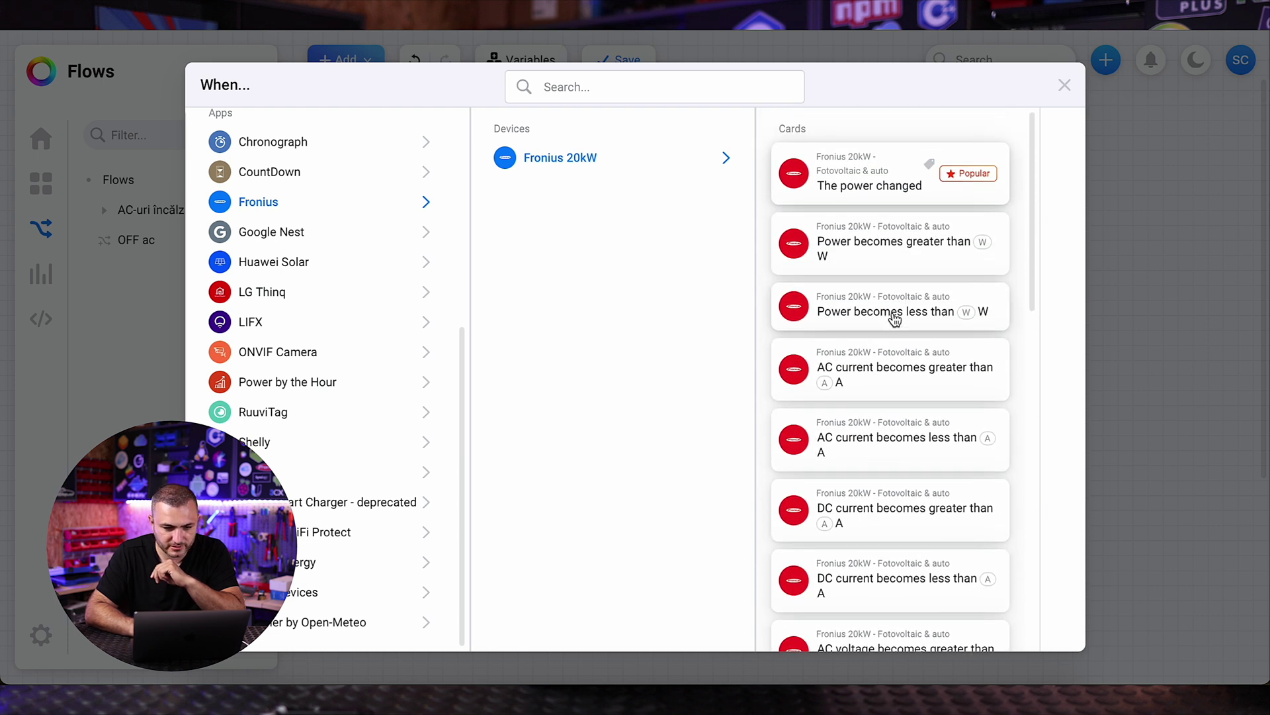
pyautogui.click(902, 261)
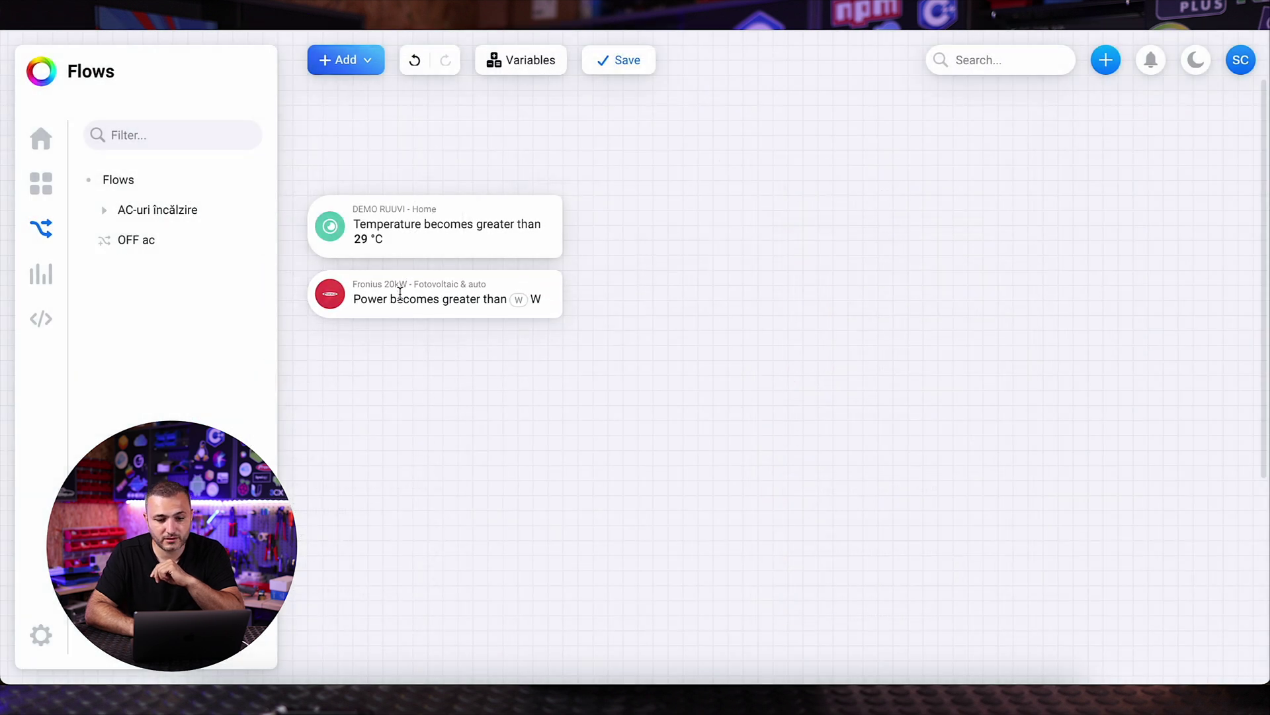
pyautogui.click(518, 303)
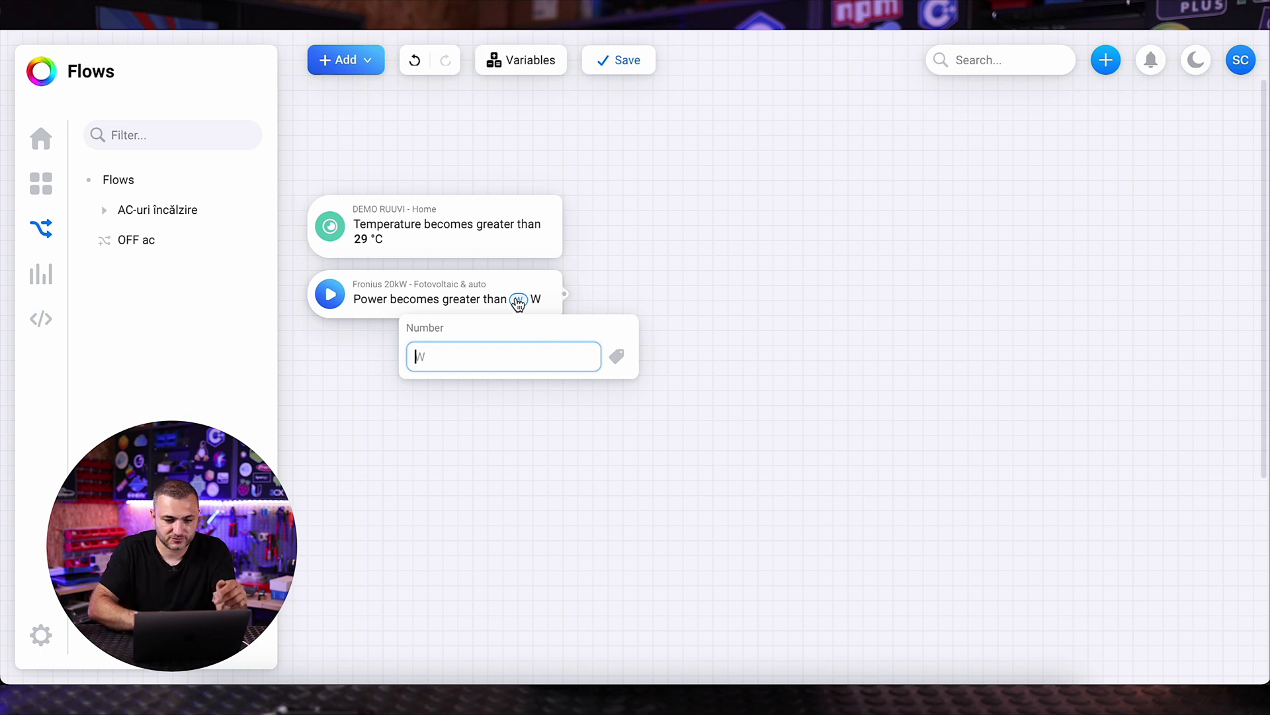
pyautogui.write('3000')
pyautogui.click(551, 495)
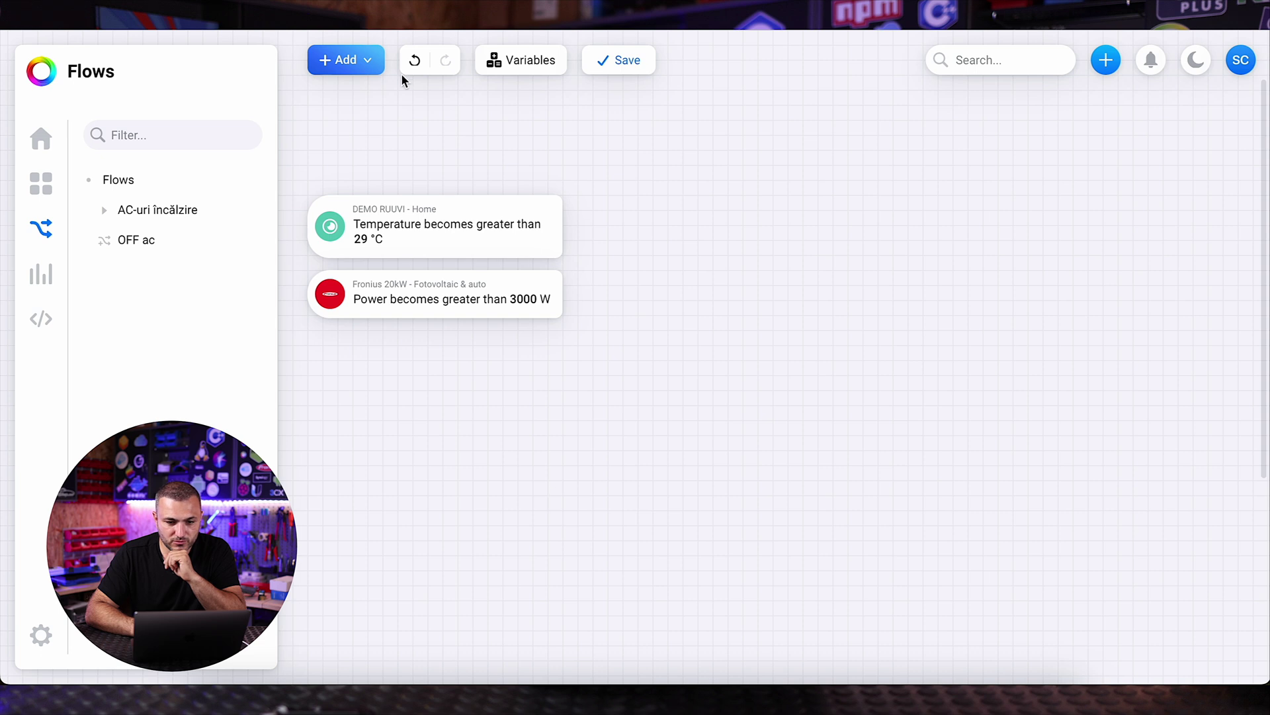
pyautogui.click(363, 59)
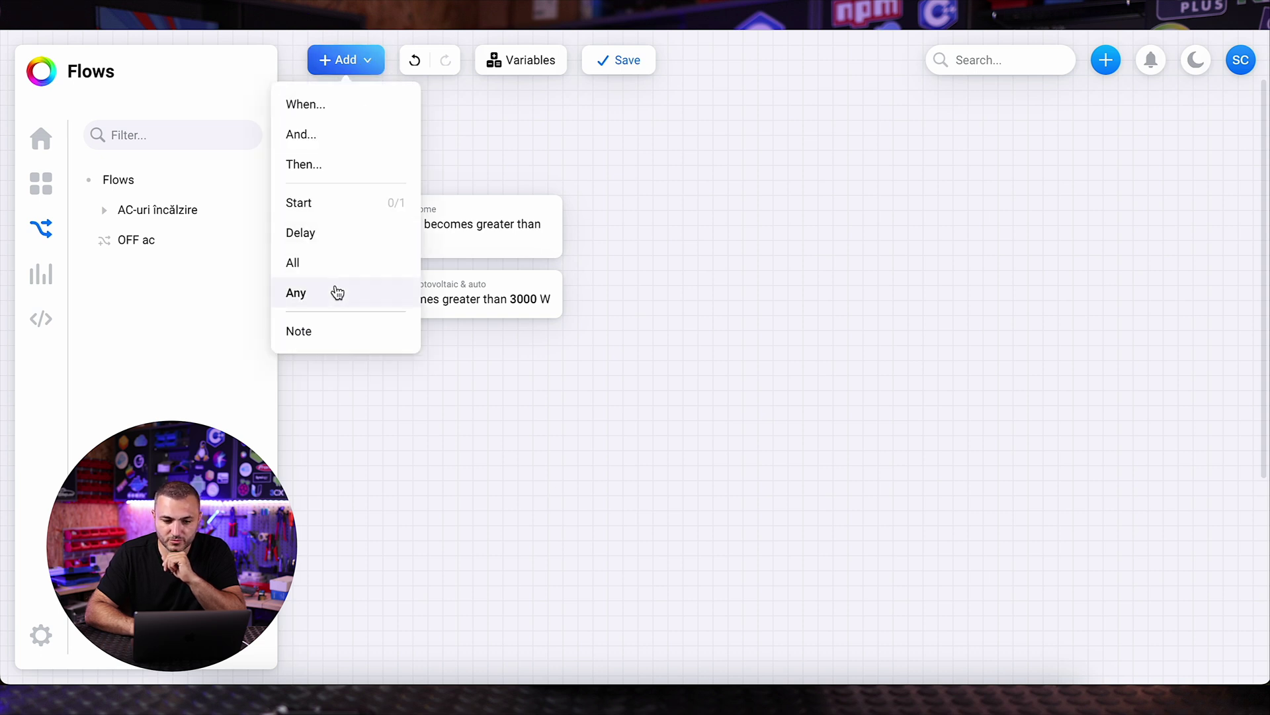
# Step: Add an ALL node and wire both triggers into it
pyautogui.click(340, 263)
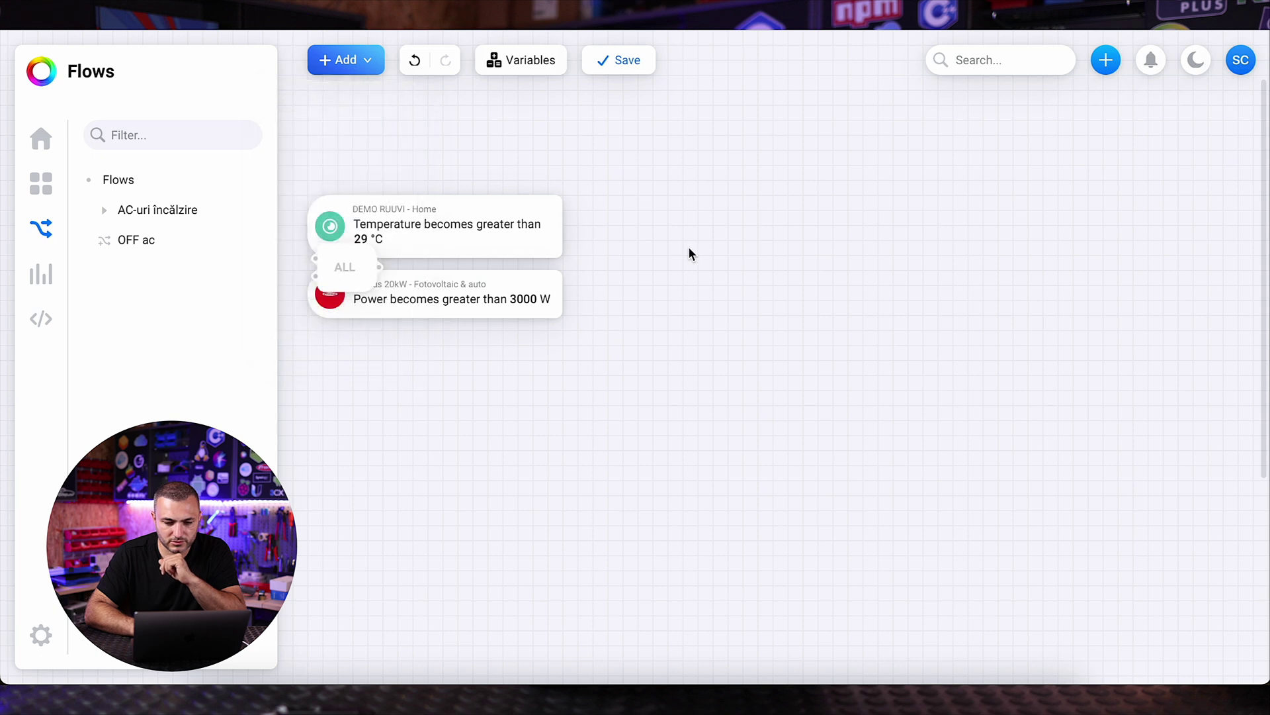
pyautogui.click(650, 251)
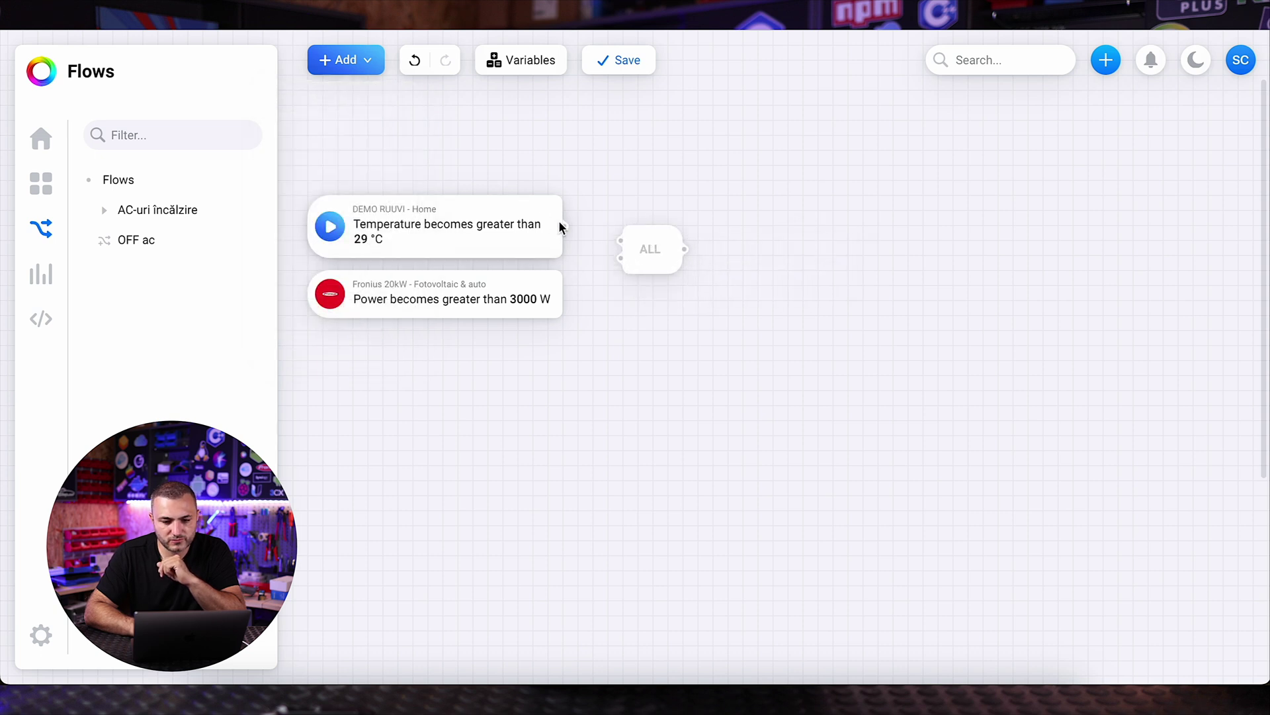
pyautogui.moveTo(564, 226); pyautogui.dragTo(621, 240)
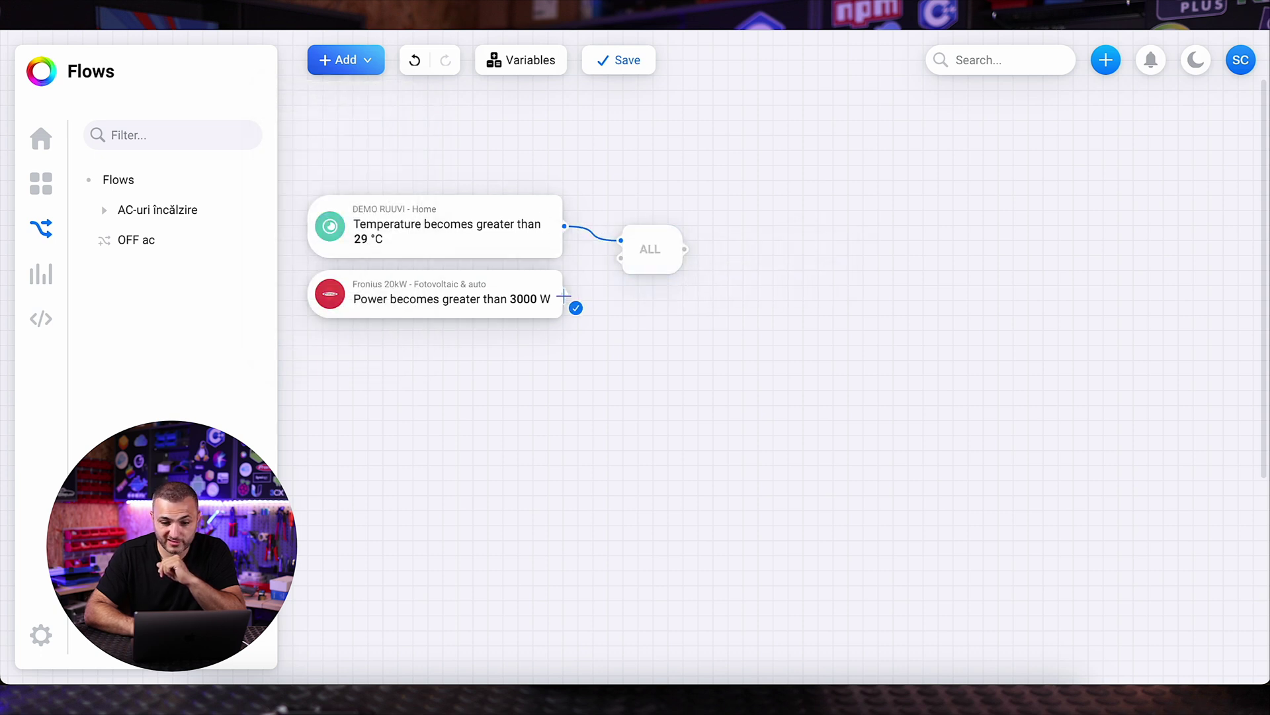
pyautogui.moveTo(564, 293); pyautogui.dragTo(622, 258)
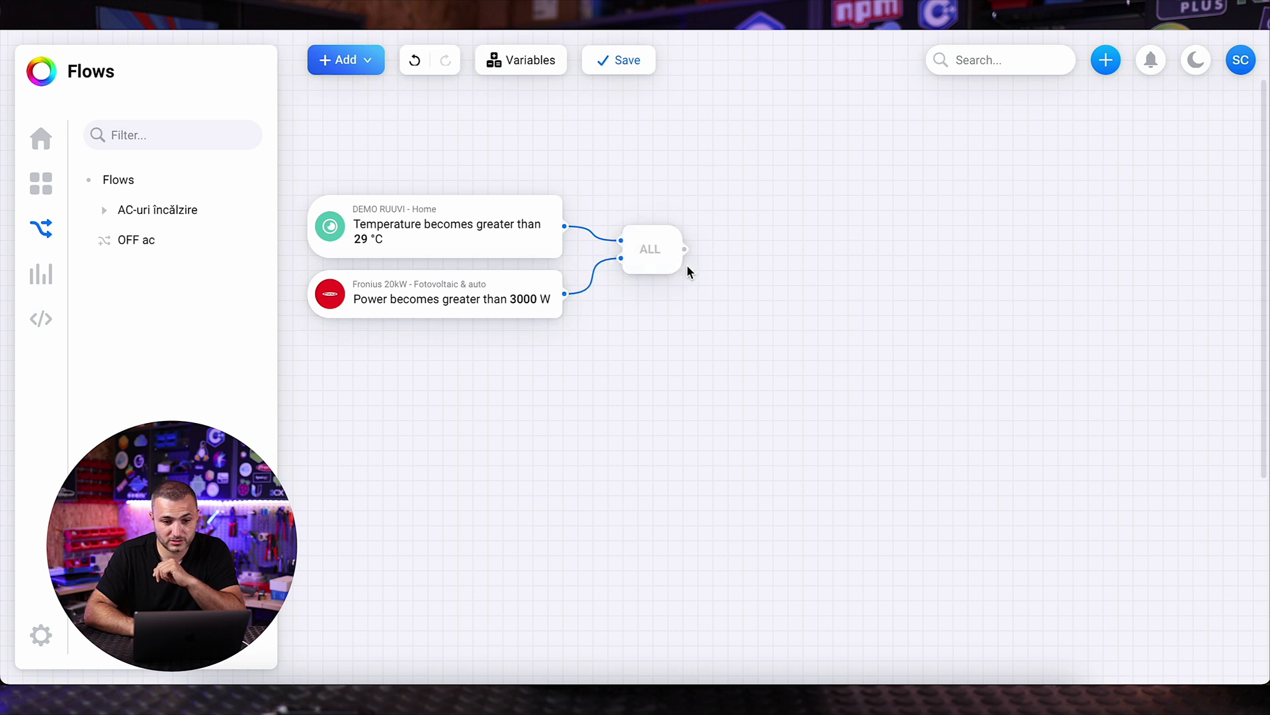
# Step: Add an LG Thinq air conditioner Turn on action, linked from the ALL node
pyautogui.click(344, 59)
pyautogui.click(329, 162)
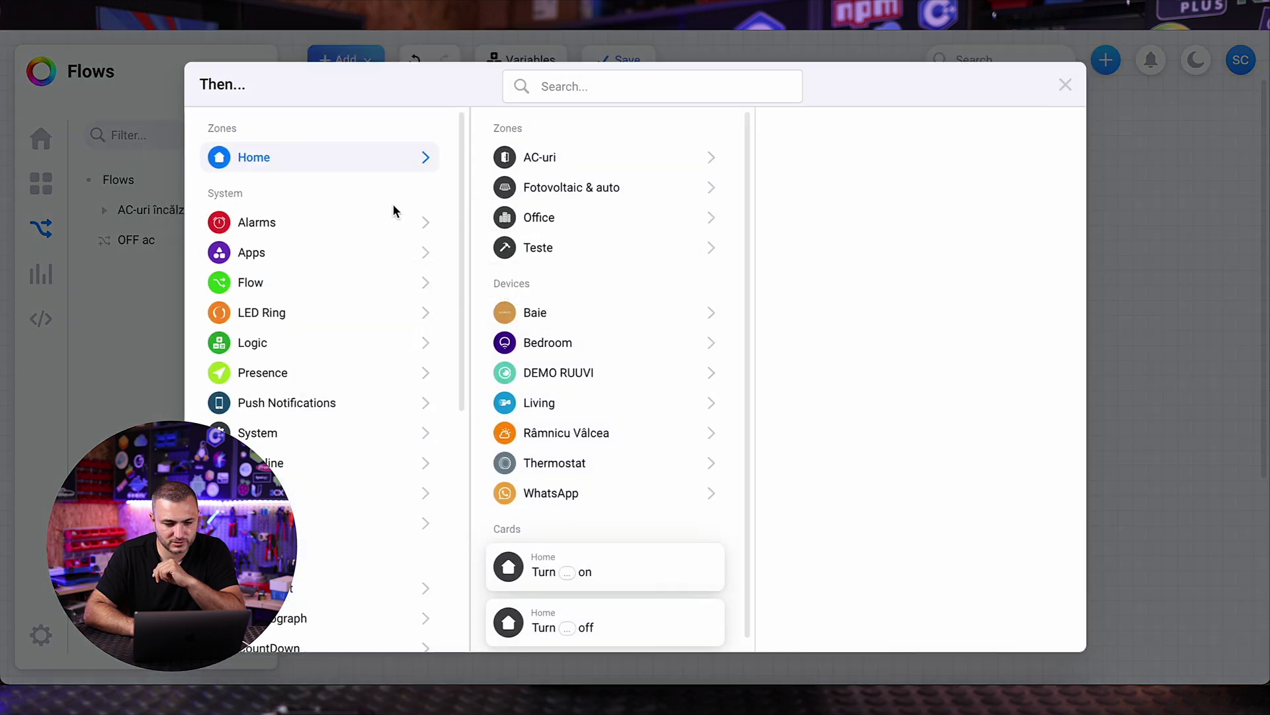
pyautogui.scroll(-5, 268, 405)
pyautogui.click(298, 328)
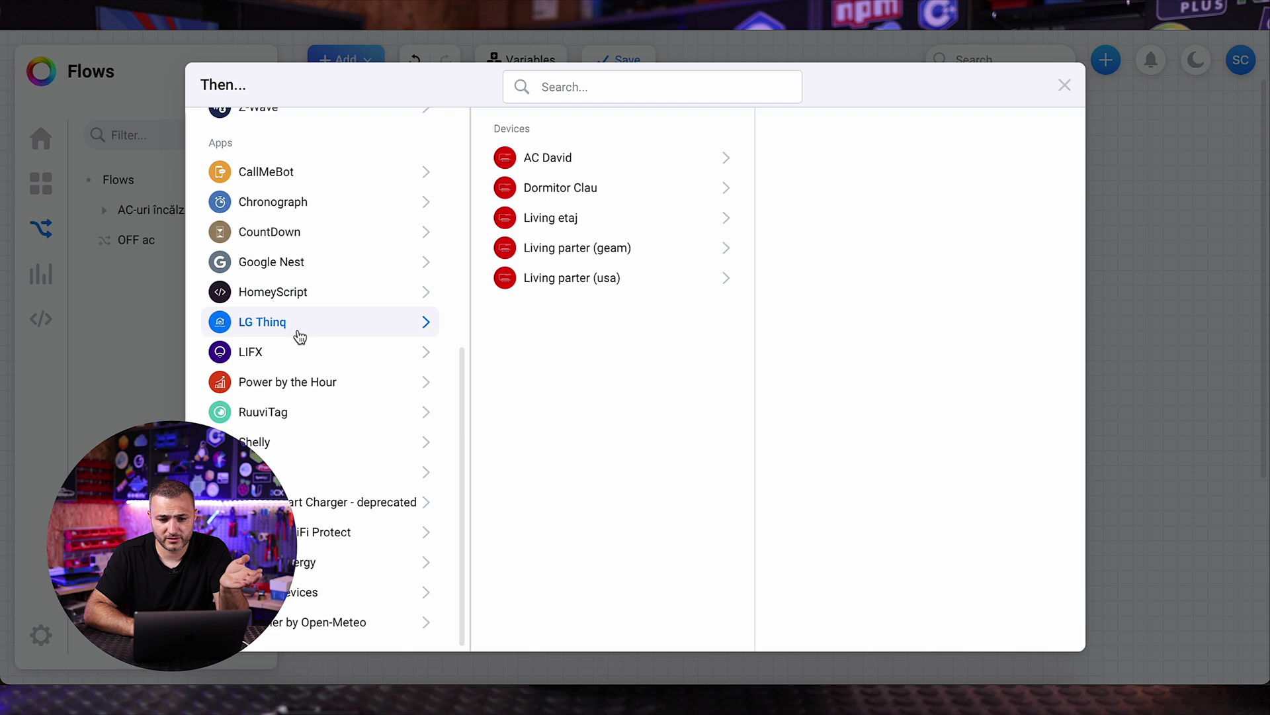
pyautogui.click(598, 162)
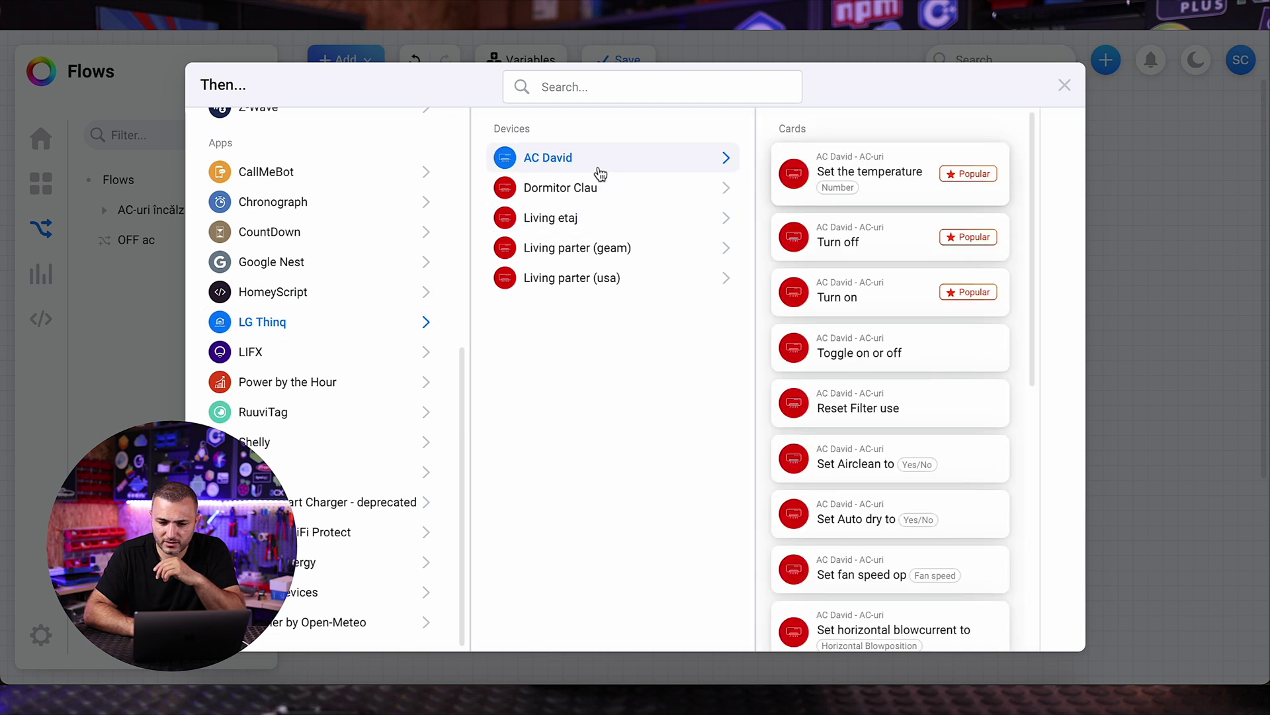
pyautogui.scroll(-1, 938, 254)
pyautogui.click(887, 269)
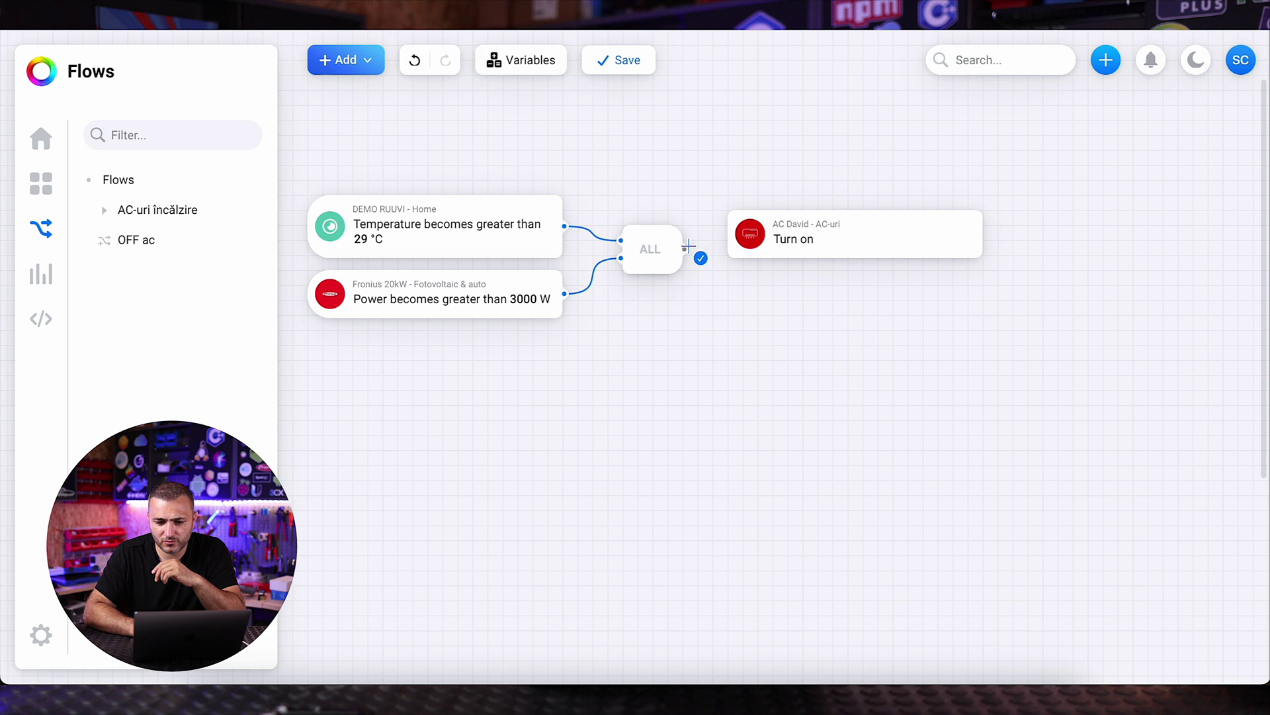
pyautogui.moveTo(687, 249); pyautogui.dragTo(725, 235)
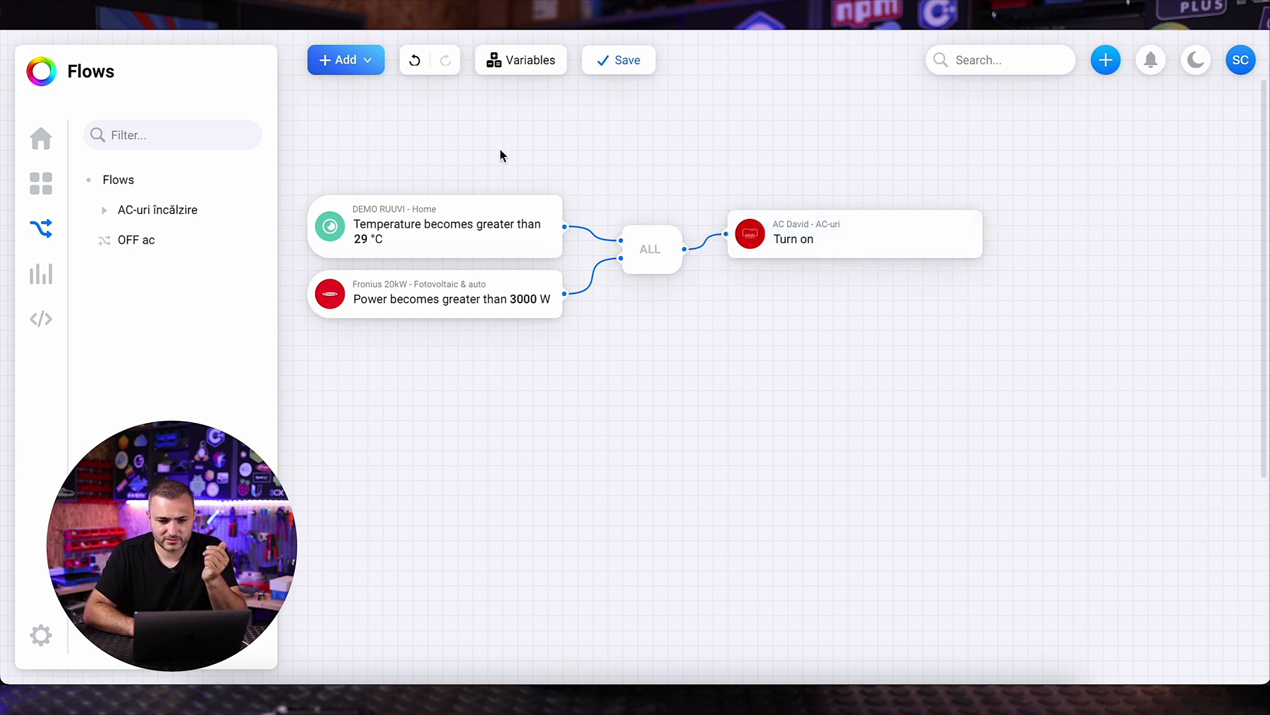
# Step: Save the flow as DEMO and nudge the Turn on card slightly lower
pyautogui.click(610, 65)
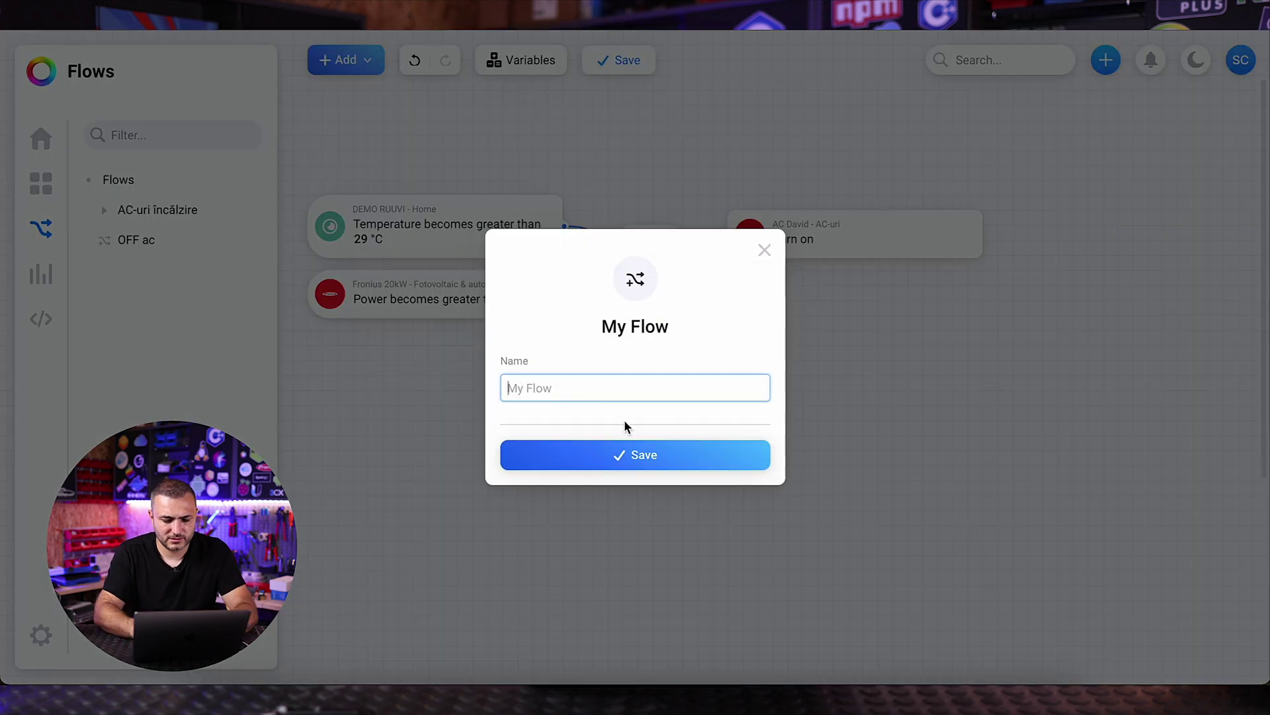
pyautogui.write('DEMO')
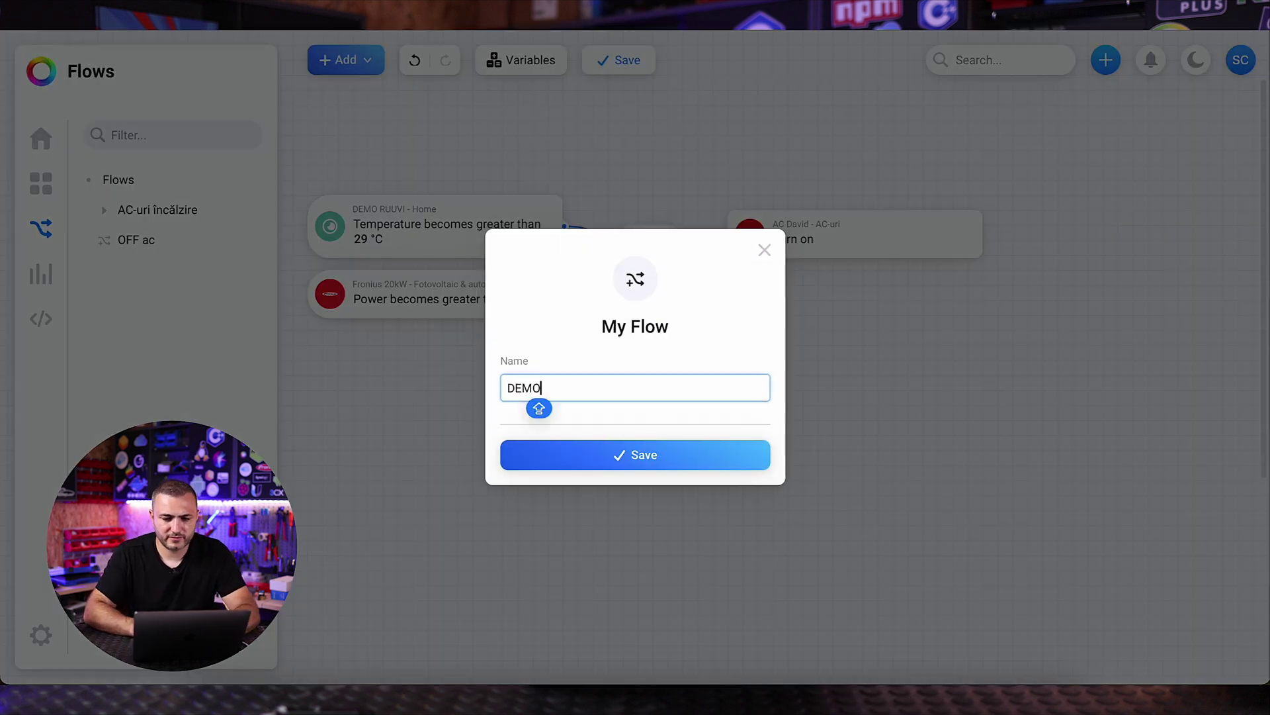
pyautogui.click(649, 451)
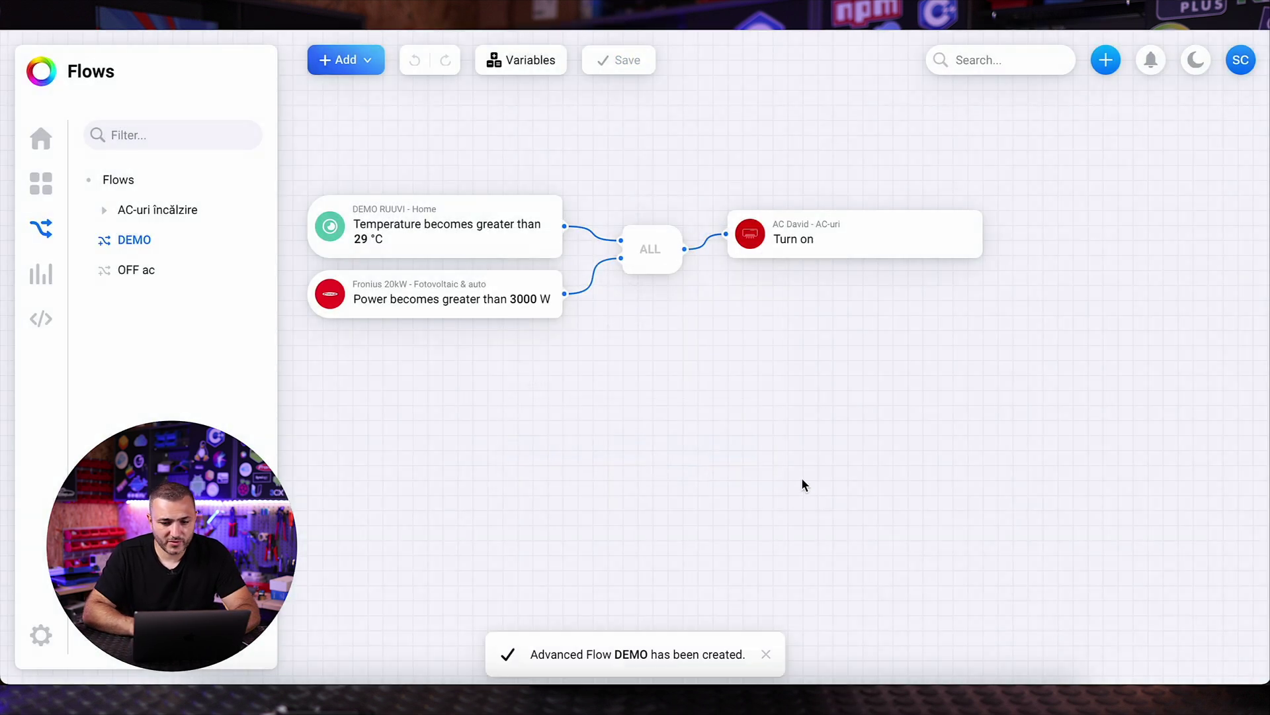
pyautogui.moveTo(890, 241); pyautogui.dragTo(899, 256)
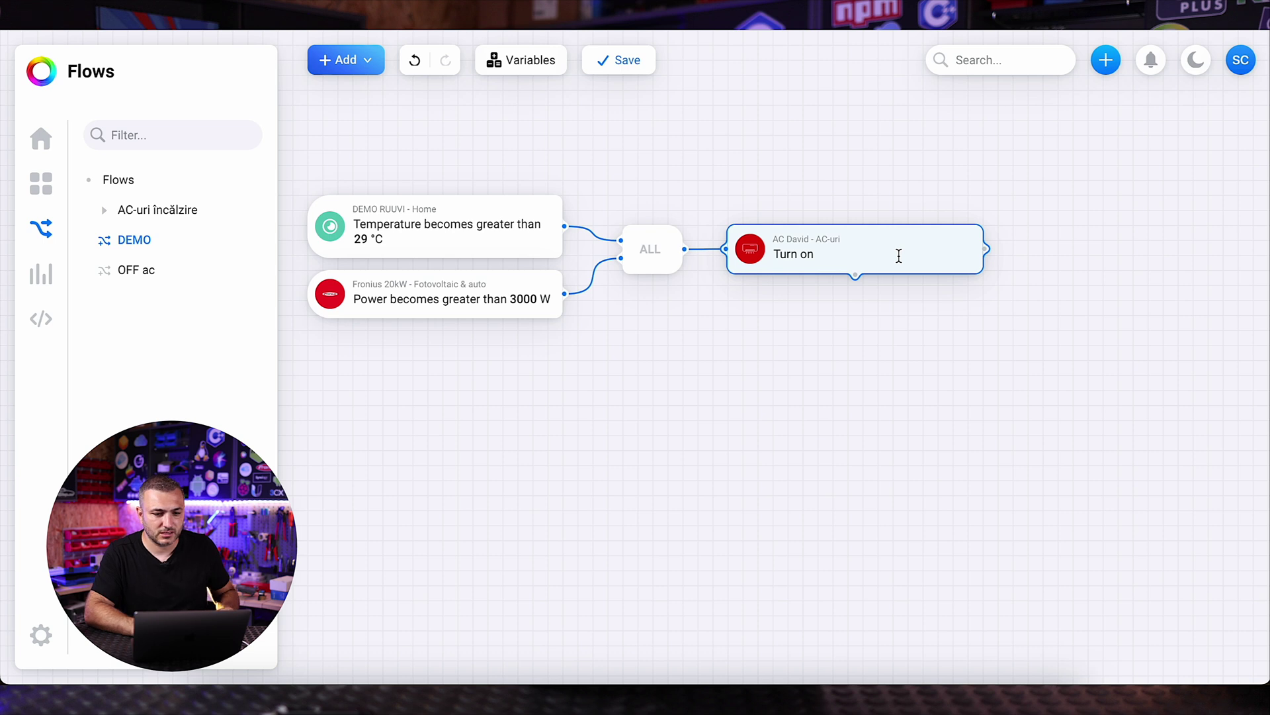
pyautogui.click(357, 60)
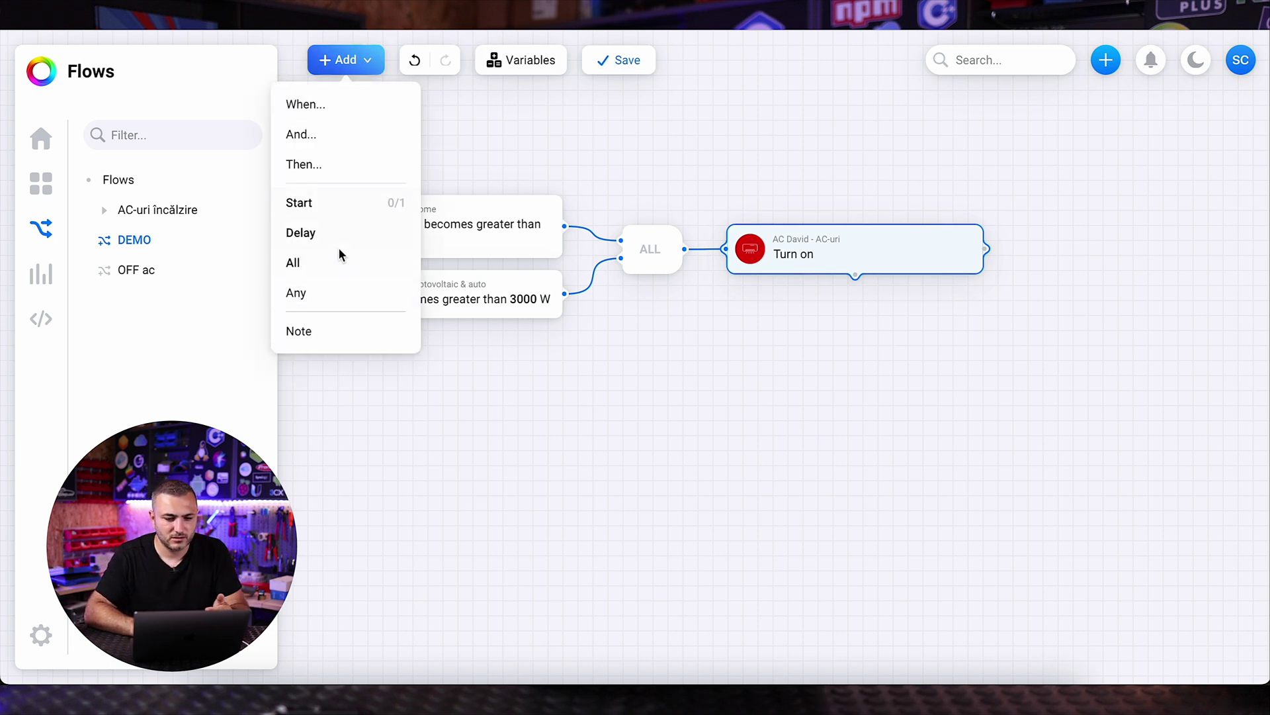
pyautogui.click(346, 165)
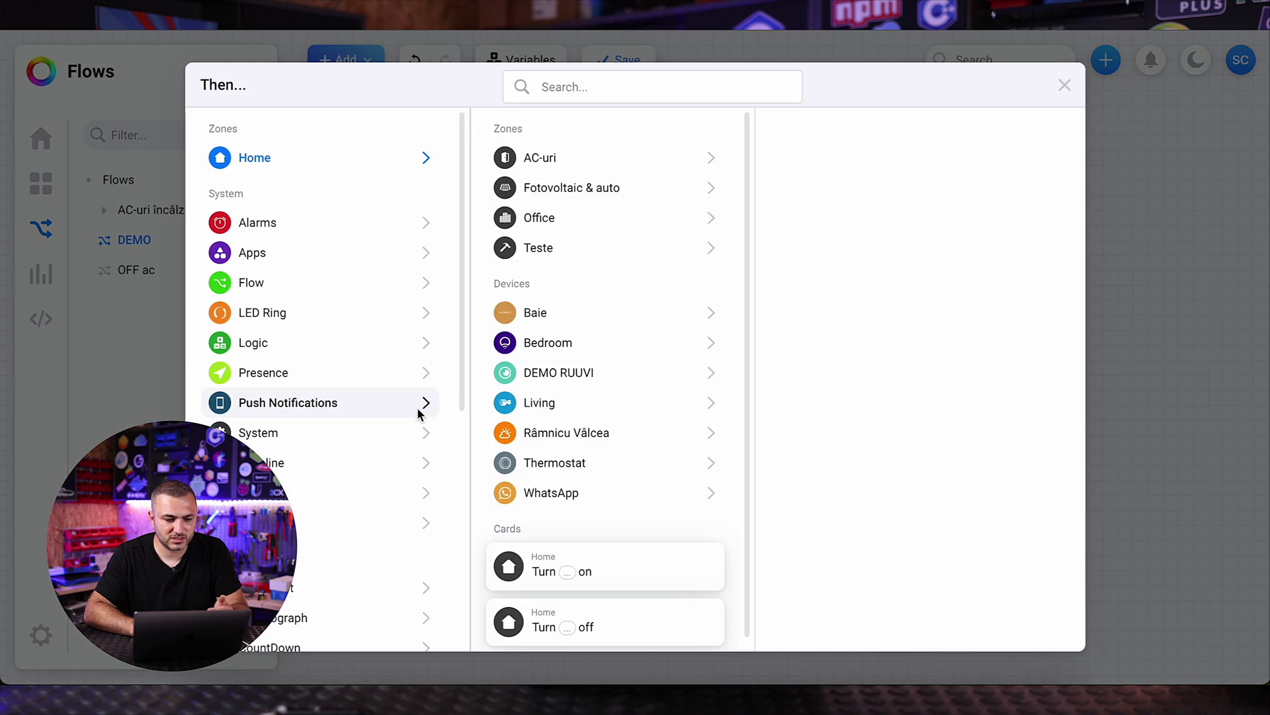
pyautogui.scroll(-6, 418, 418)
pyautogui.scroll(3, 404, 424)
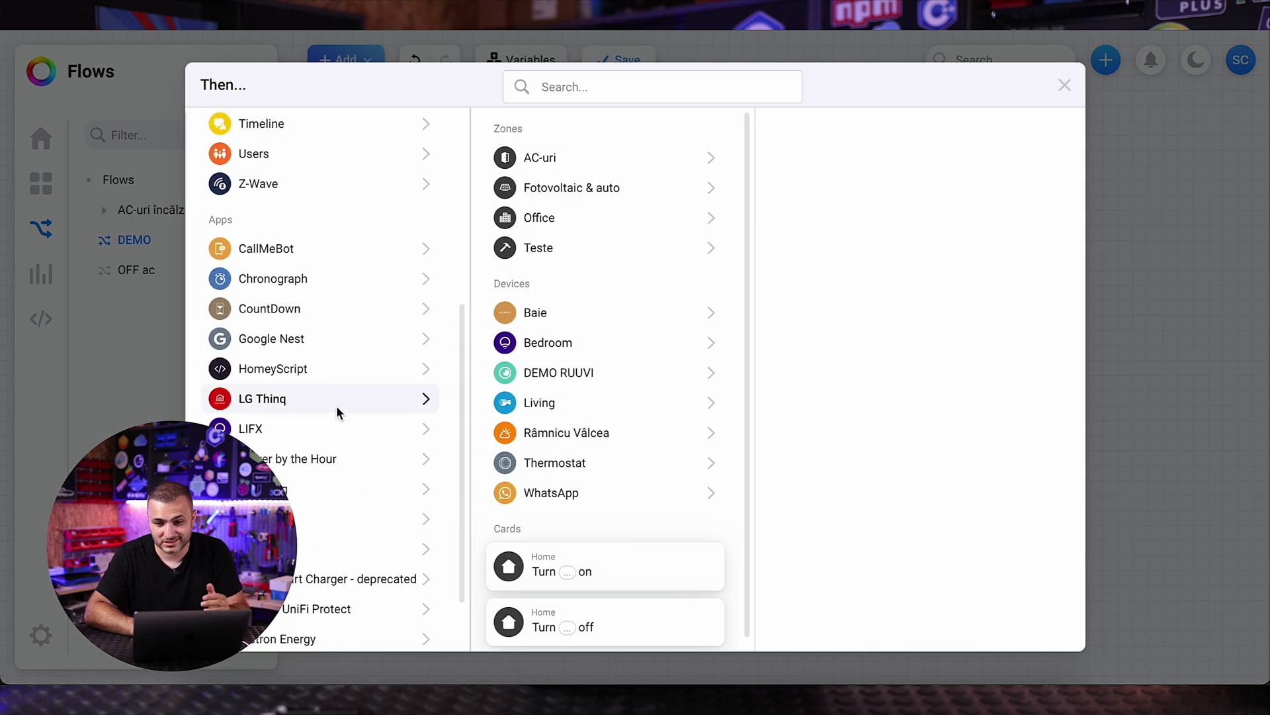
pyautogui.click(1064, 86)
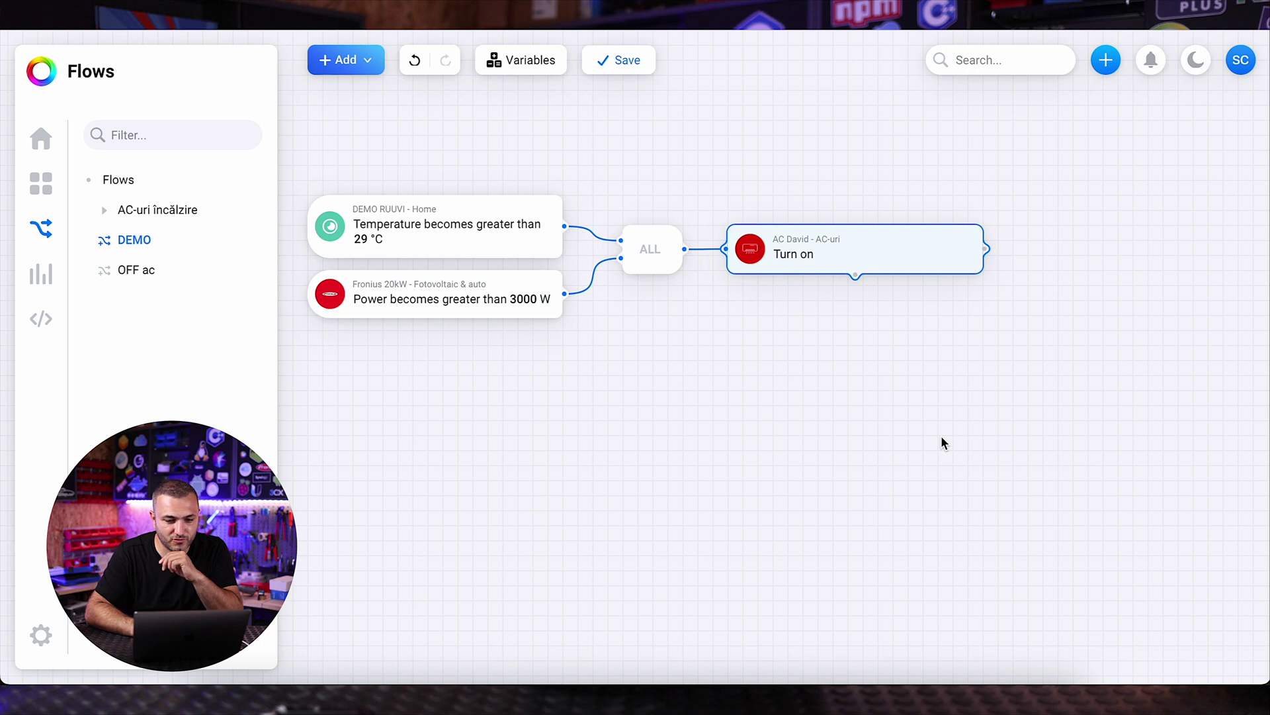
# Step: Add a DEMO RUUVI 'Temperature becomes less than' 22 °C trigger below the others
pyautogui.click(368, 58)
pyautogui.click(337, 109)
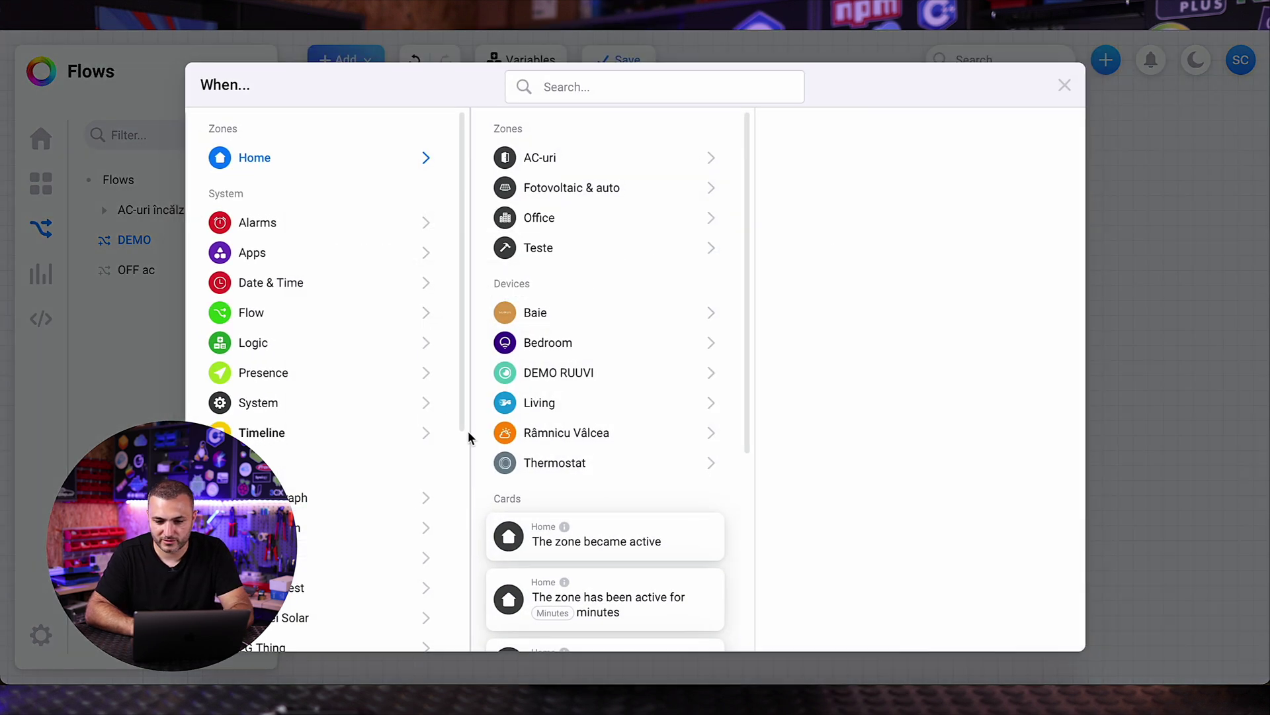
pyautogui.click(612, 373)
pyautogui.scroll(-3, 946, 371)
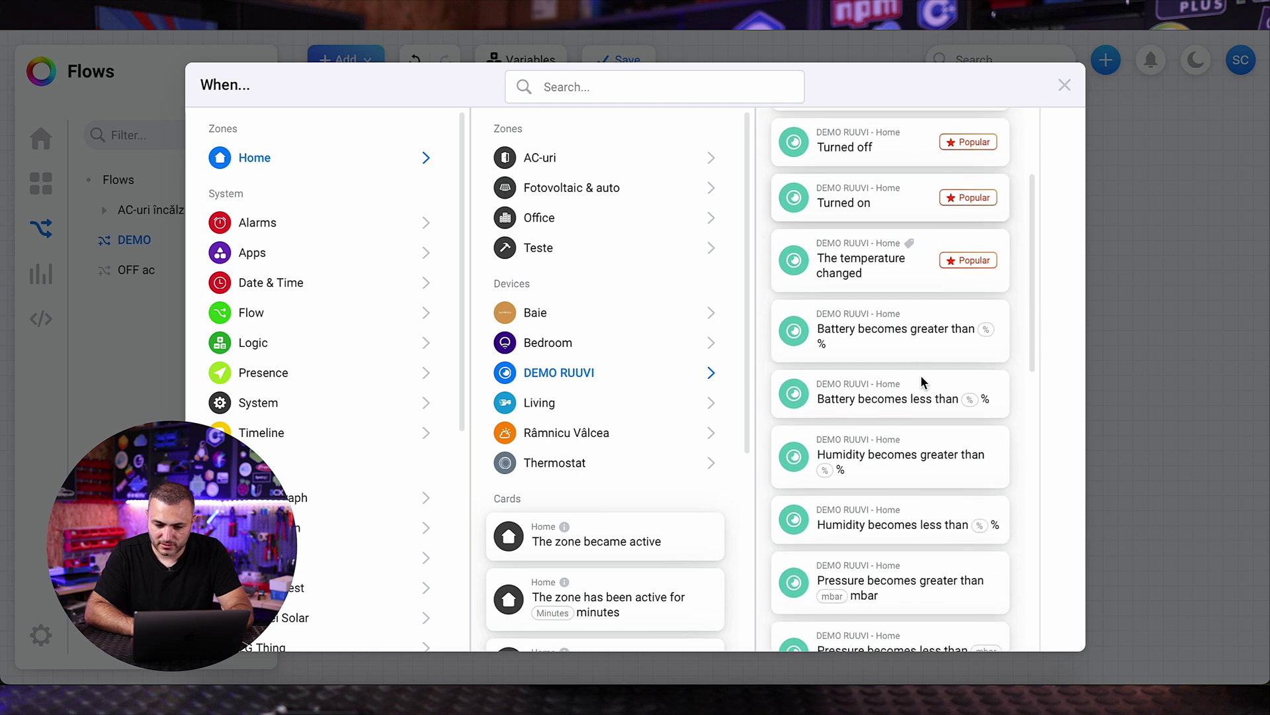
pyautogui.scroll(-3, 953, 442)
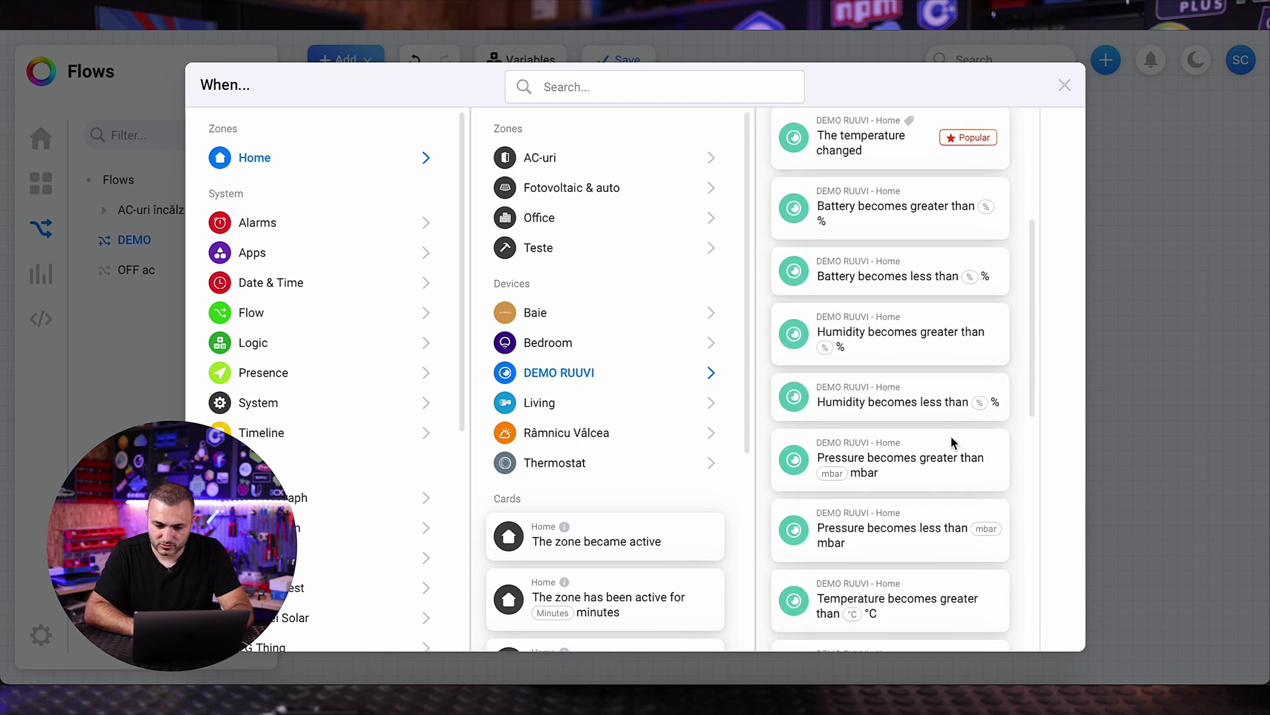
pyautogui.scroll(-1, 952, 442)
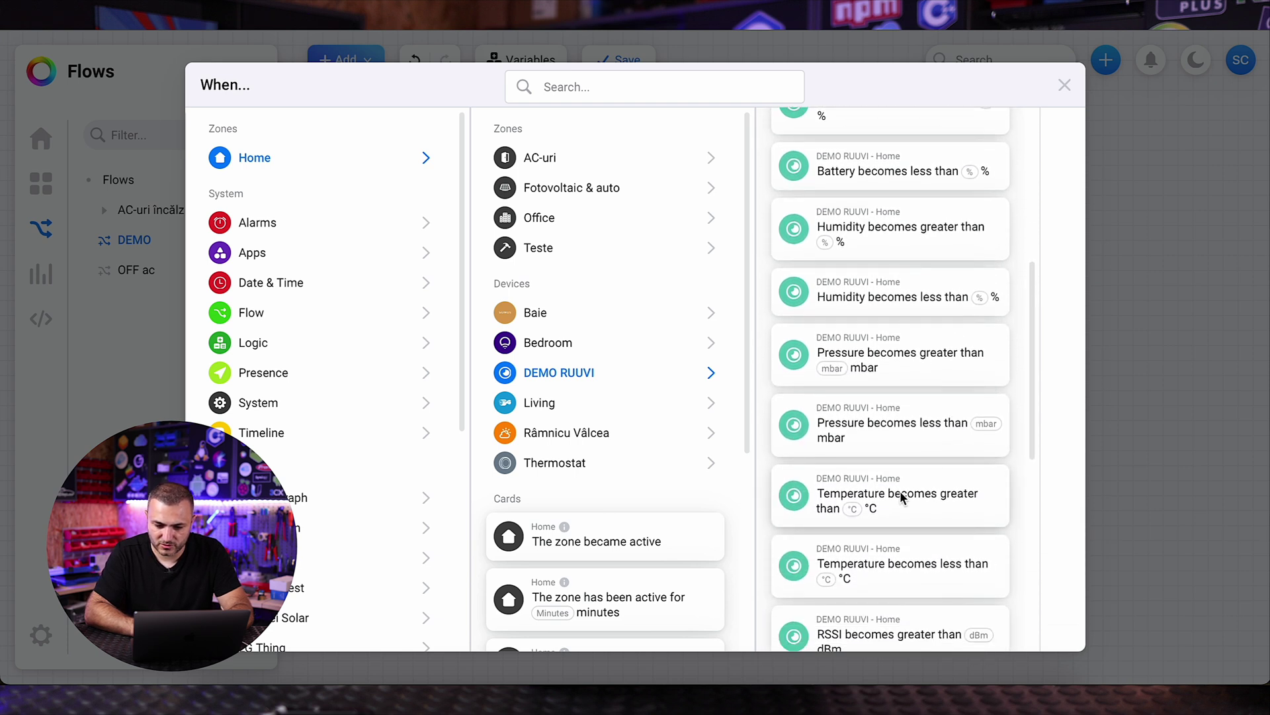
pyautogui.click(895, 562)
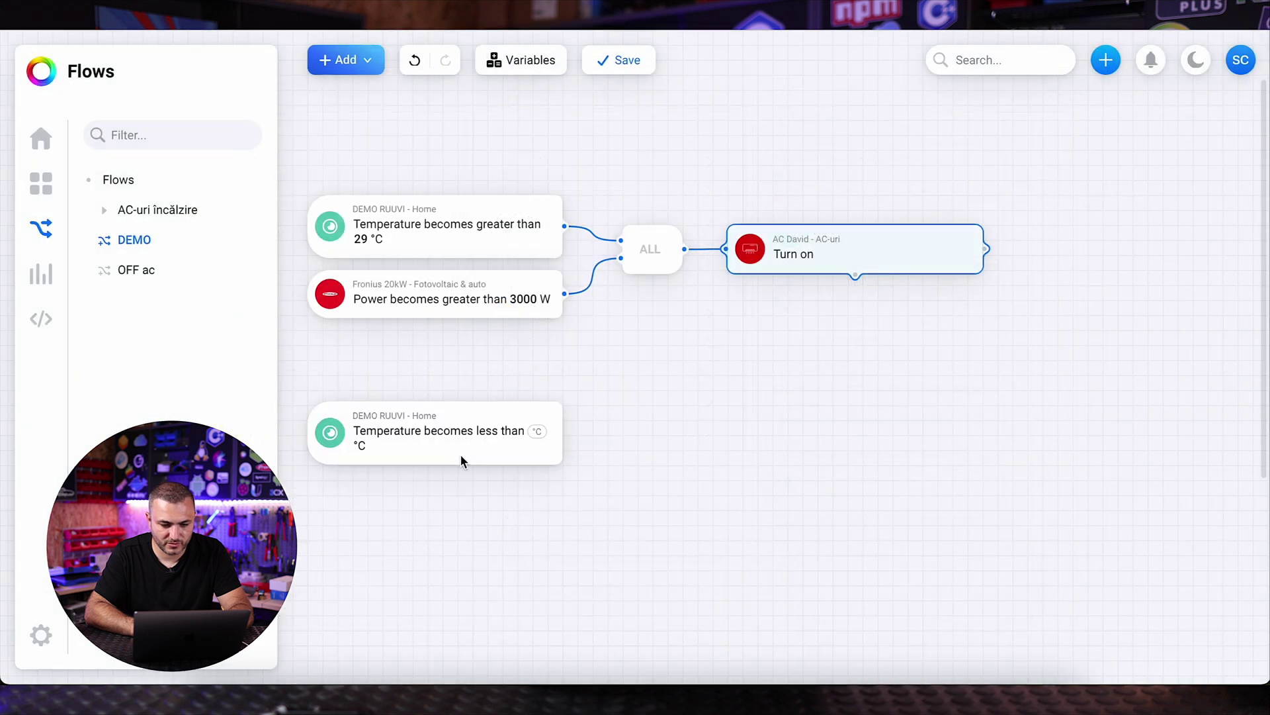
pyautogui.click(439, 408)
pyautogui.click(537, 419)
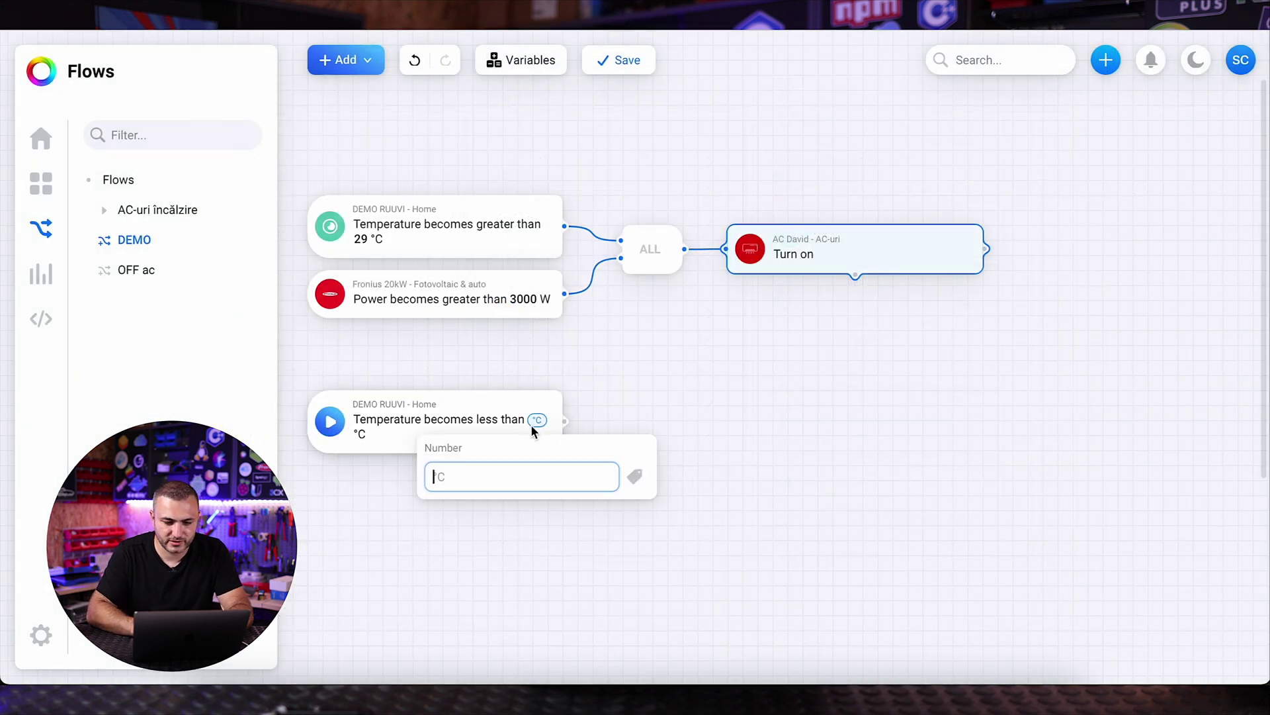
pyautogui.write('22')
pyautogui.click(815, 434)
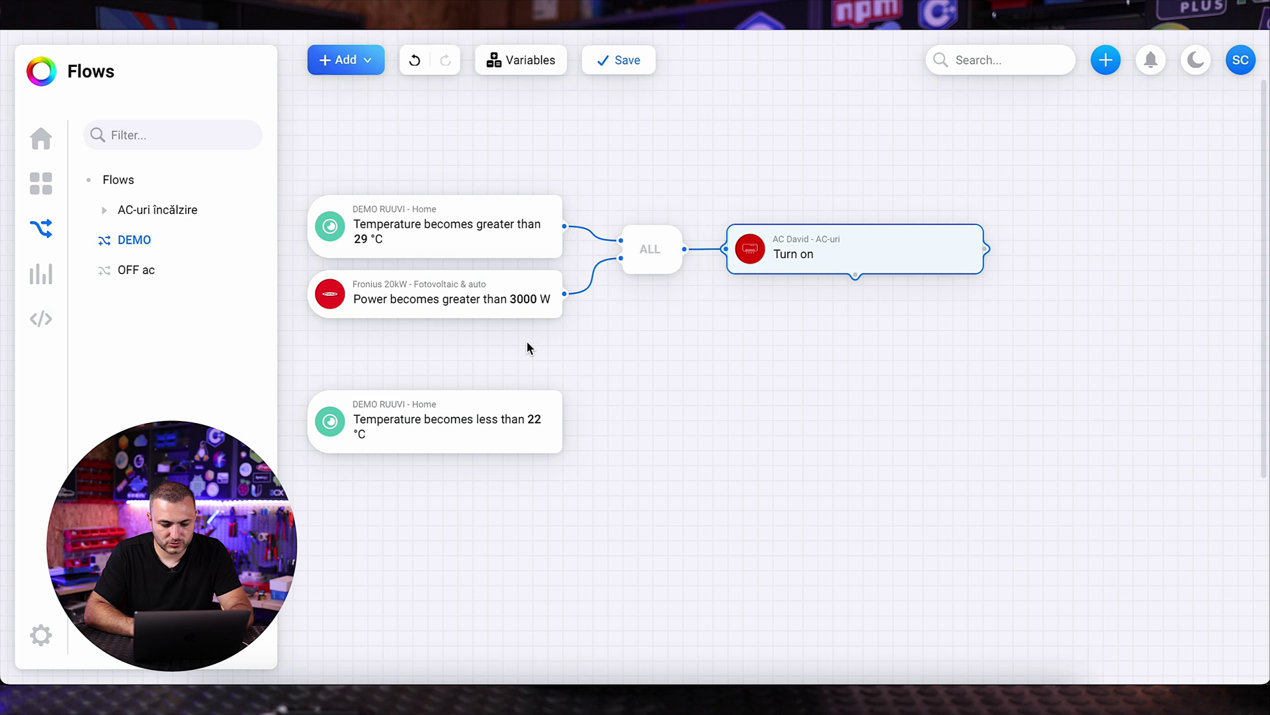
# Step: Duplicate the Turn on card as a Turn off action, wire it from the 22 °C trigger, and save
pyautogui.hotkey('ctrl', 'c')
pyautogui.hotkey('ctrl', 'v')
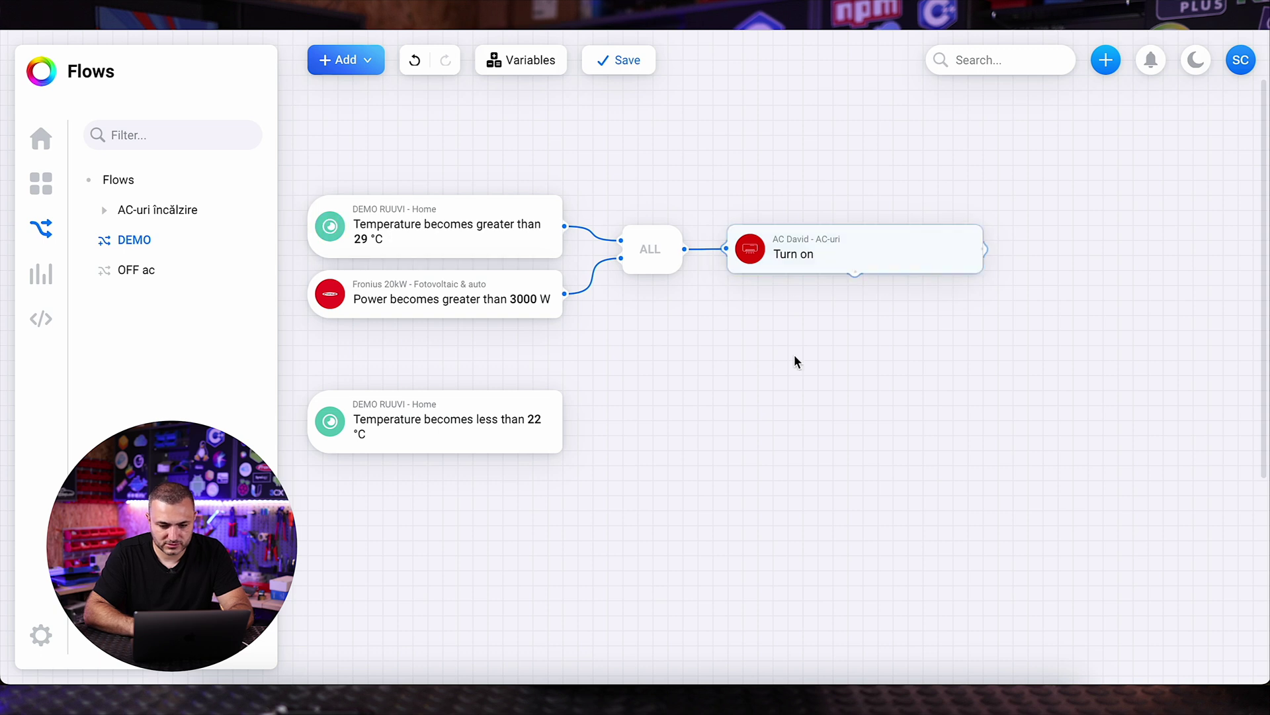
pyautogui.moveTo(885, 408); pyautogui.dragTo(720, 423)
pyautogui.rightClick(720, 424)
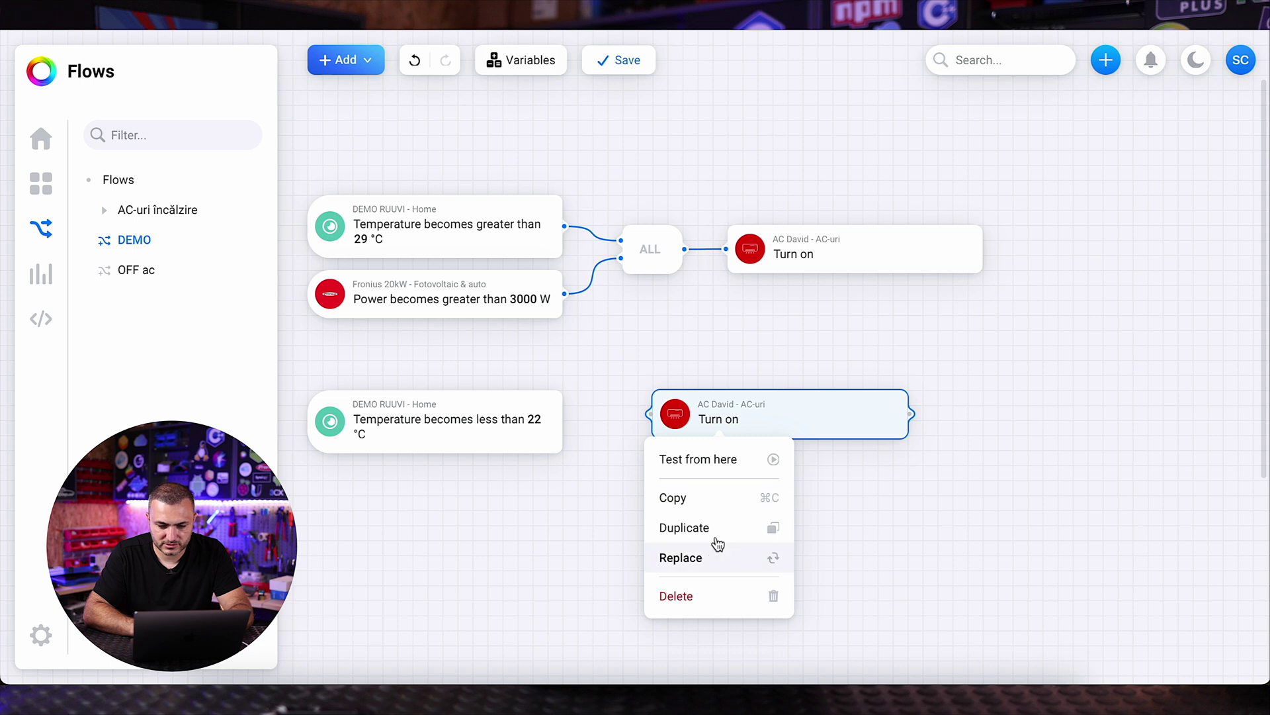
pyautogui.click(712, 561)
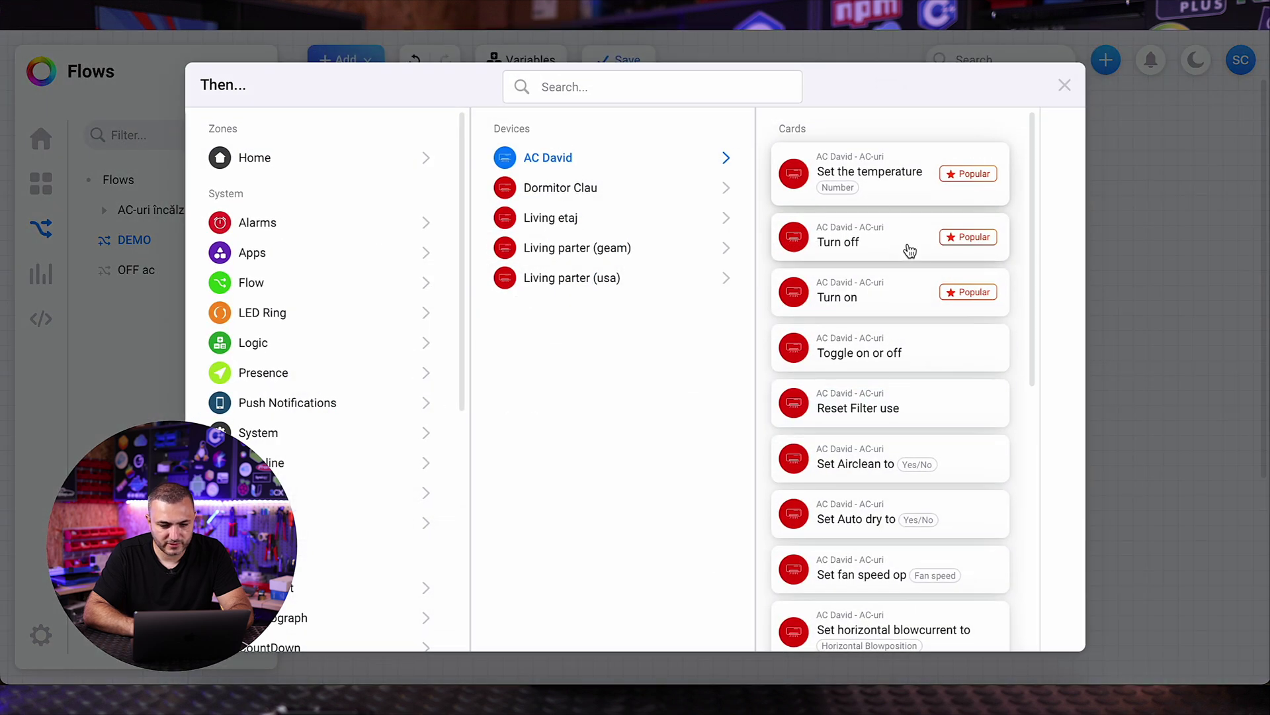
pyautogui.click(893, 248)
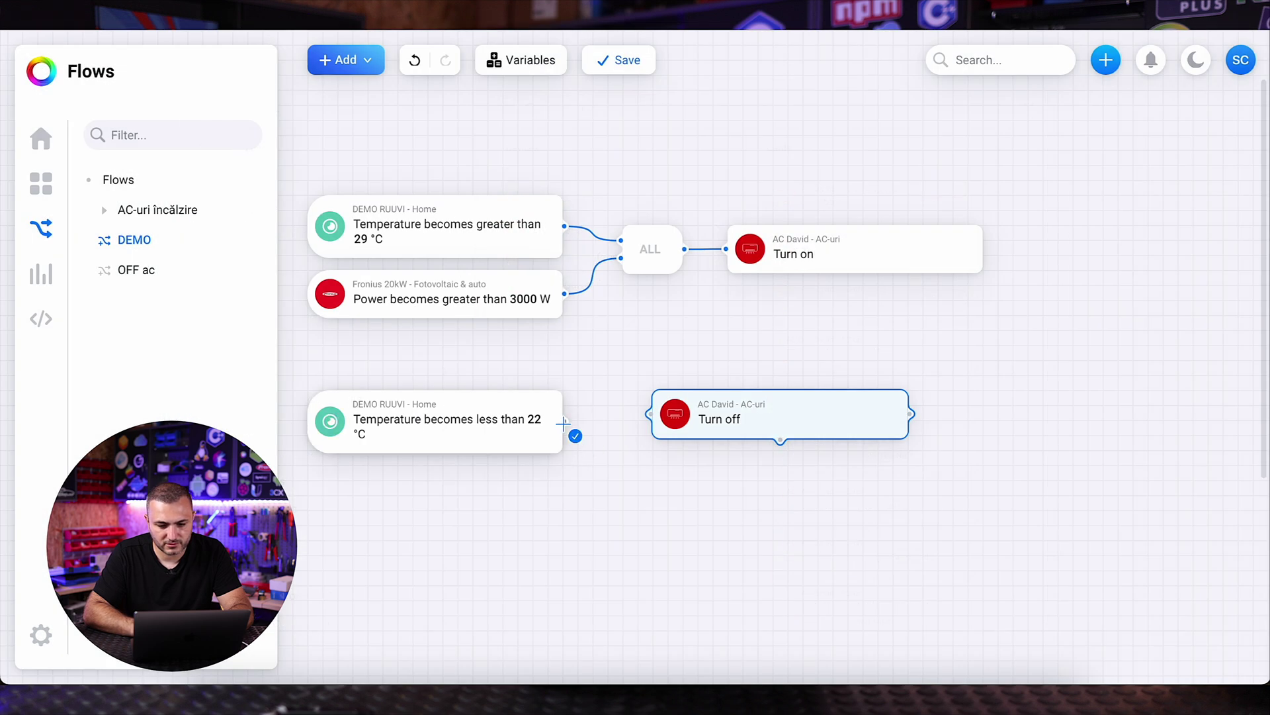
pyautogui.moveTo(563, 422); pyautogui.dragTo(651, 414)
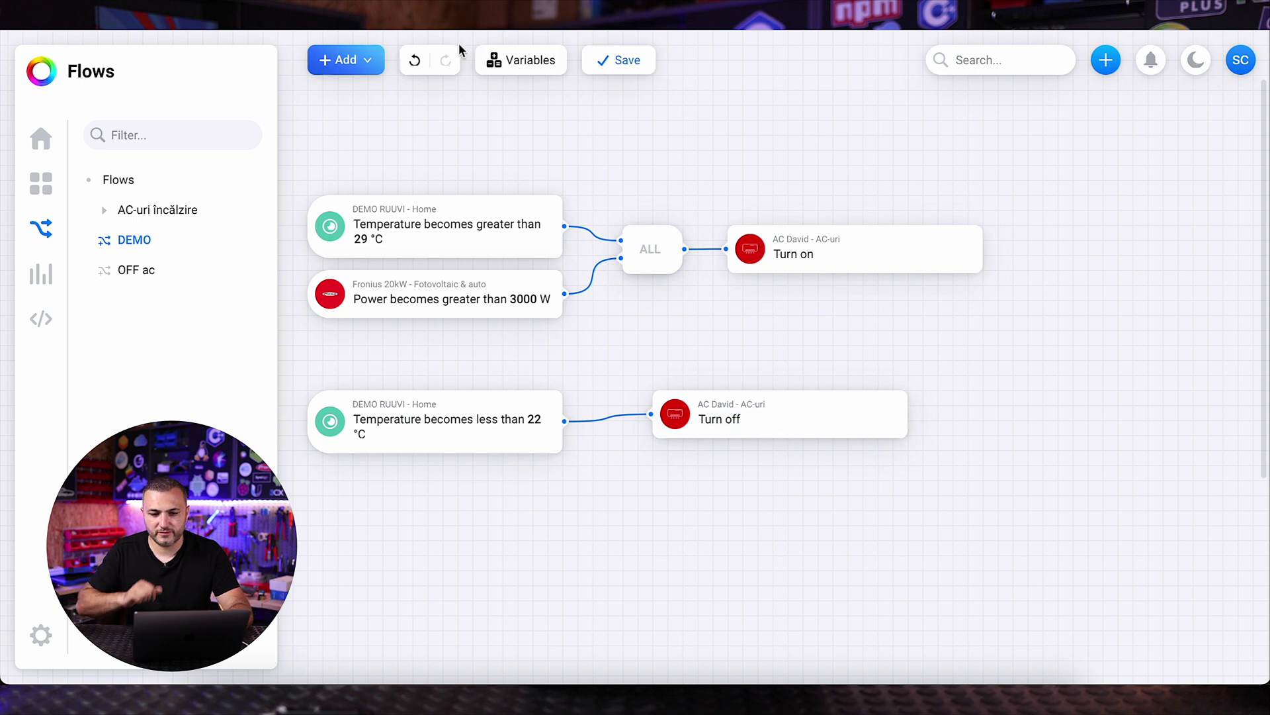
pyautogui.click(616, 60)
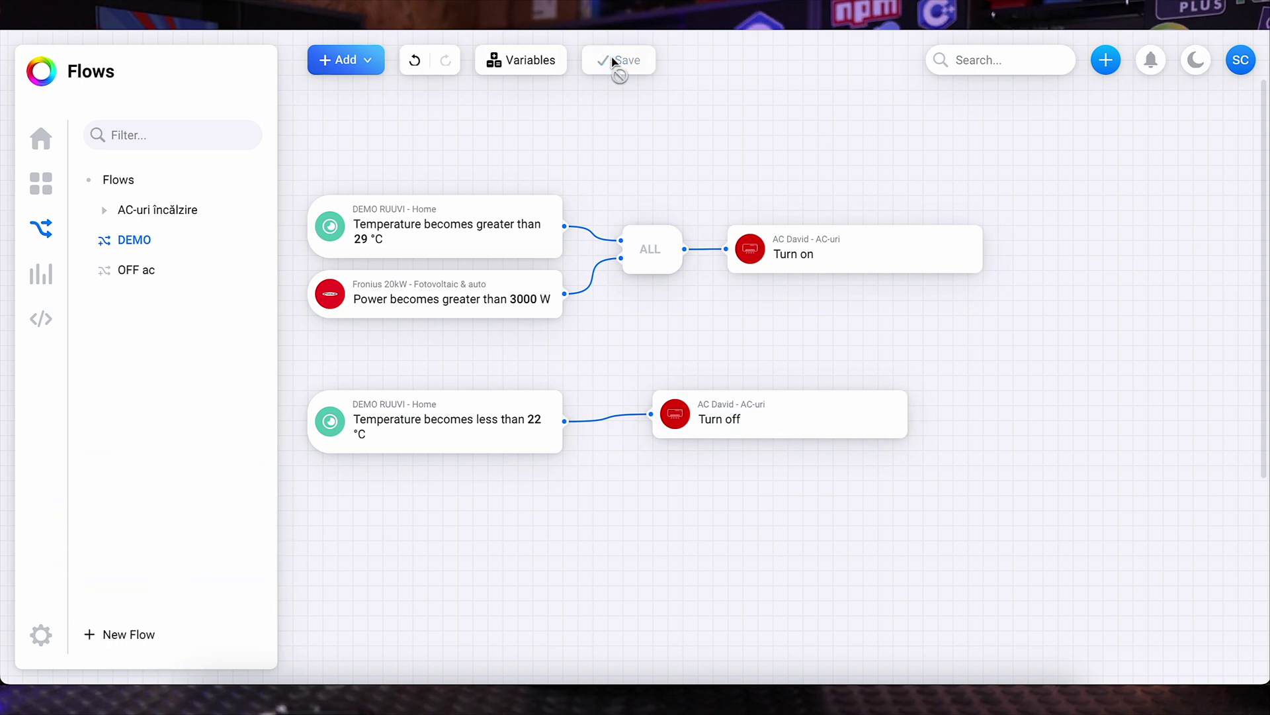